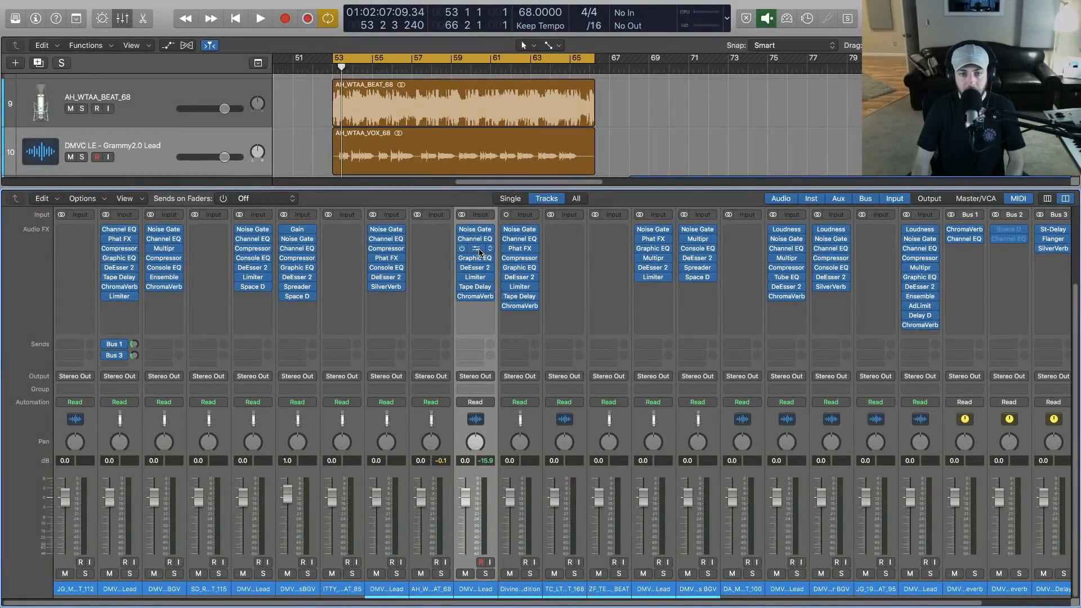
# Open Phat FX on the Grammy2.0 Lead track and turn on its Distortion section, keeping Soft Saturation as the middle type.
pyautogui.click(479, 252)
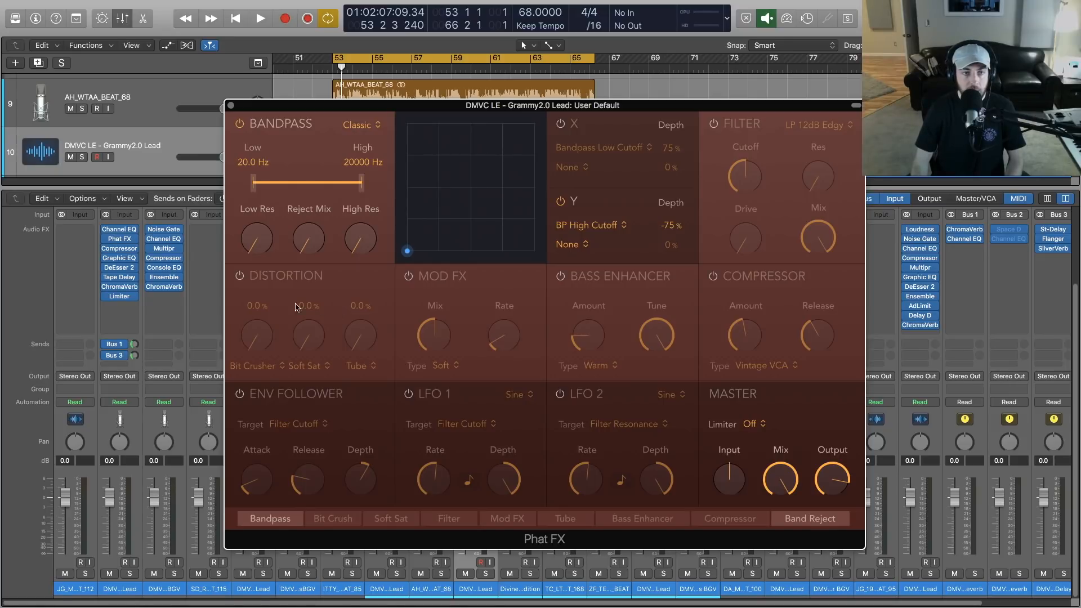
pyautogui.click(240, 277)
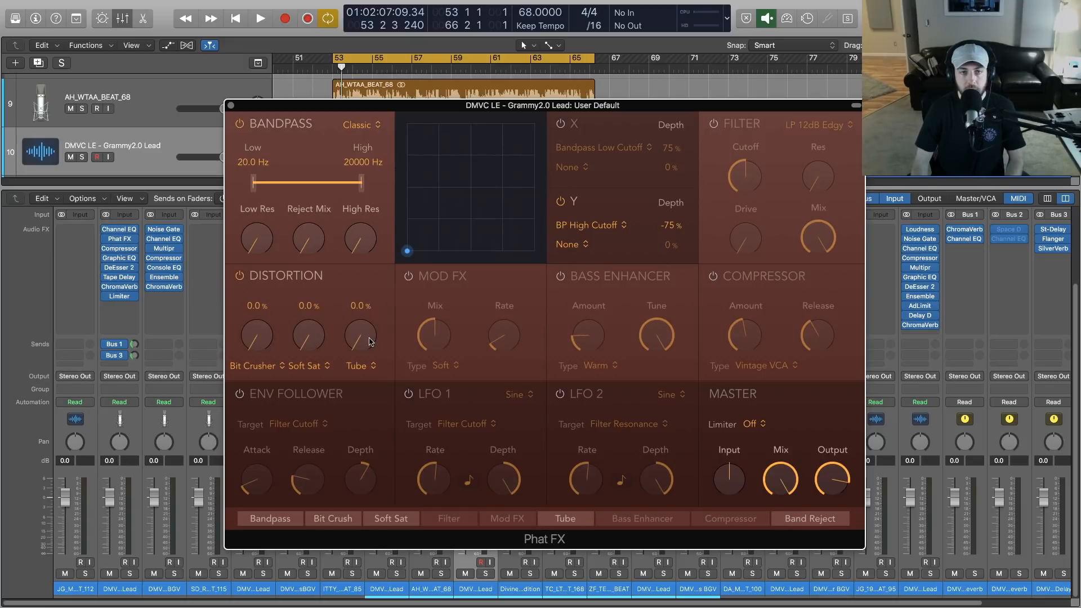
pyautogui.click(319, 368)
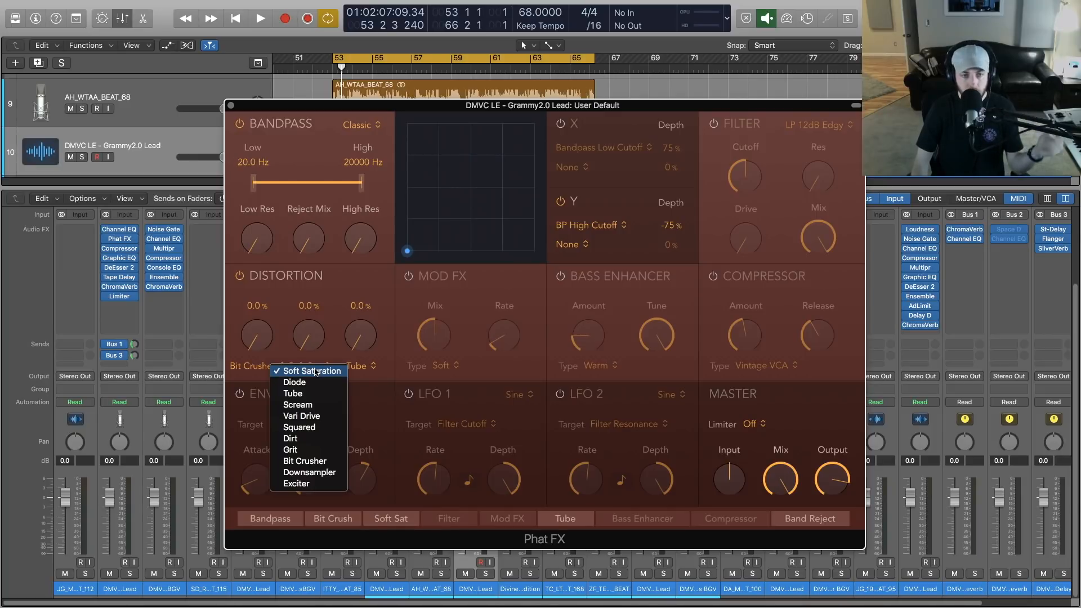
pyautogui.click(316, 371)
# Try the Soft Sat and Tube distortion amounts, look through their type lists, and reset both amounts to 0%.
pyautogui.moveTo(318, 354); pyautogui.dragTo(320, 318)
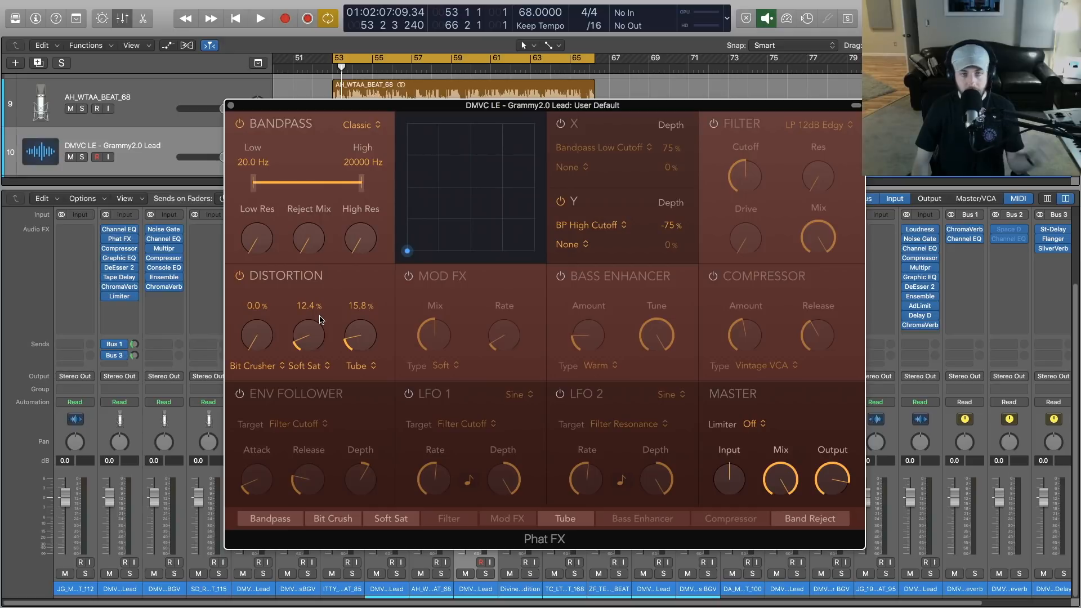
pyautogui.moveTo(318, 338); pyautogui.dragTo(315, 376)
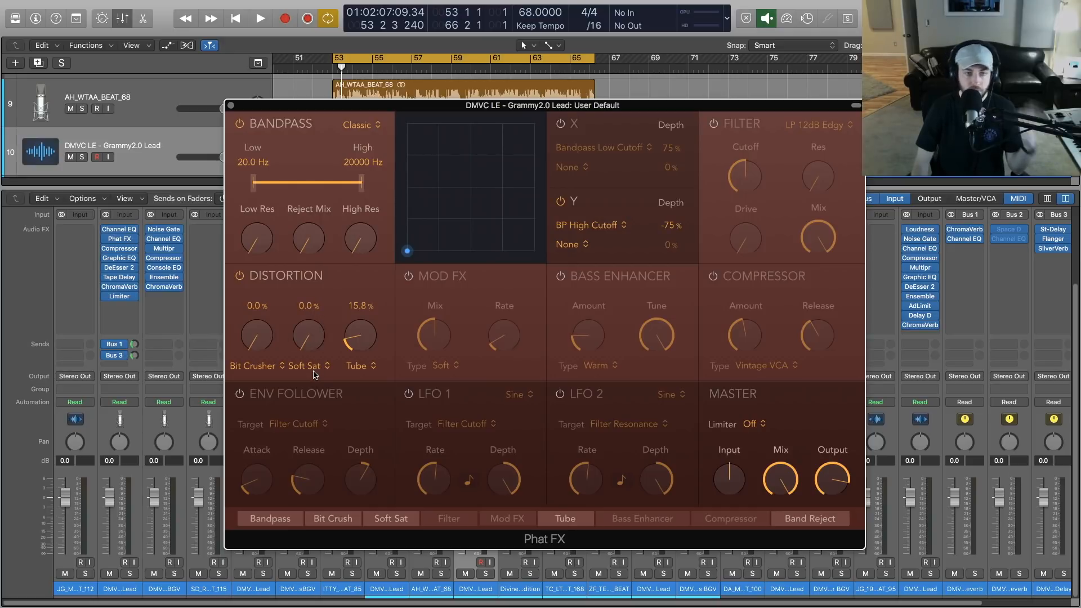
pyautogui.click(308, 369)
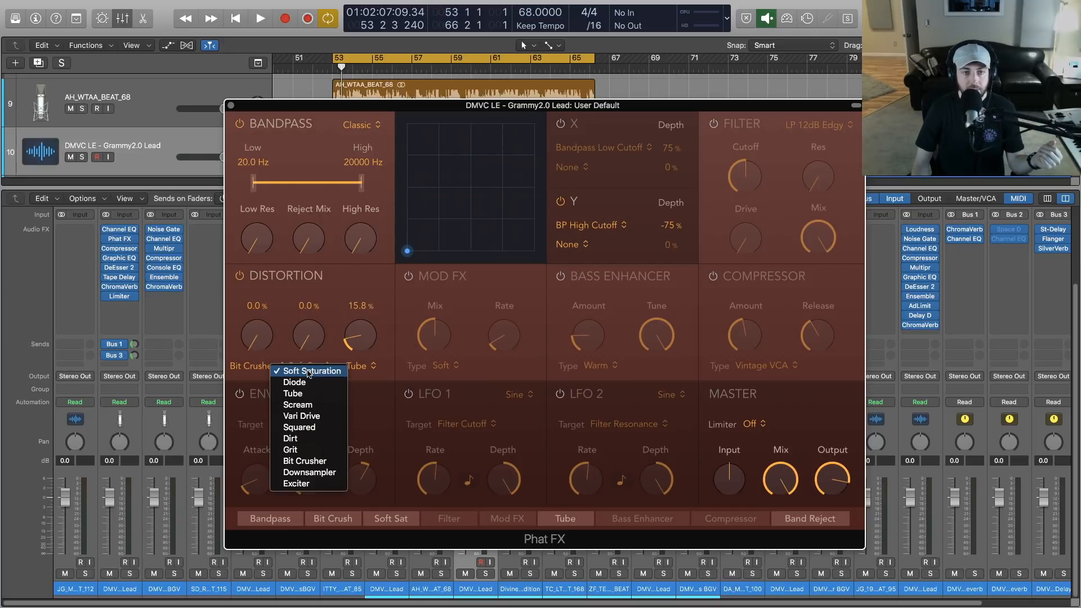
pyautogui.click(359, 366)
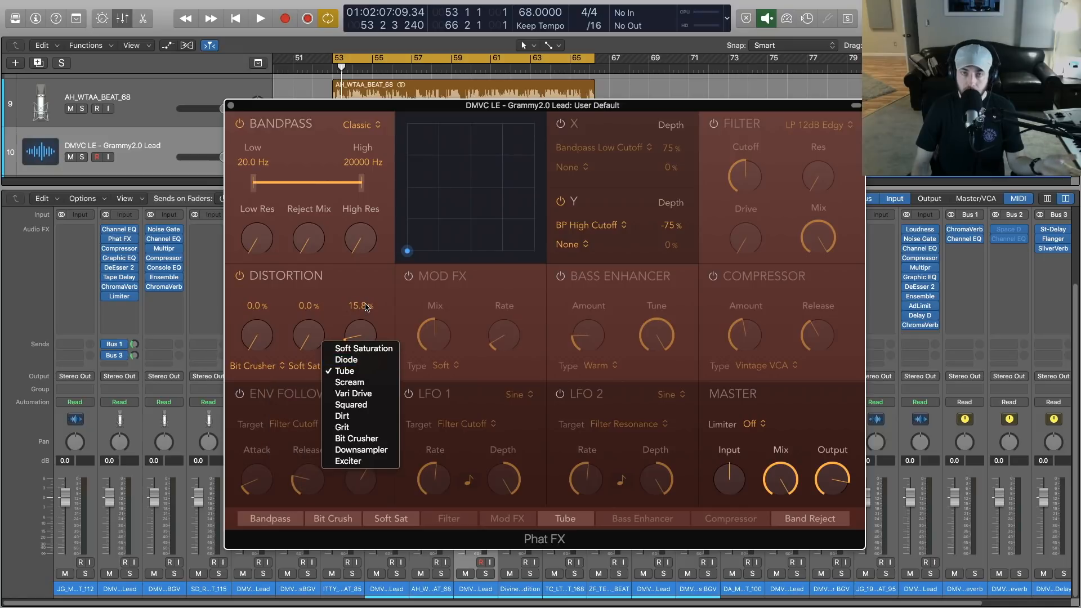
pyautogui.moveTo(365, 307); pyautogui.dragTo(360, 388)
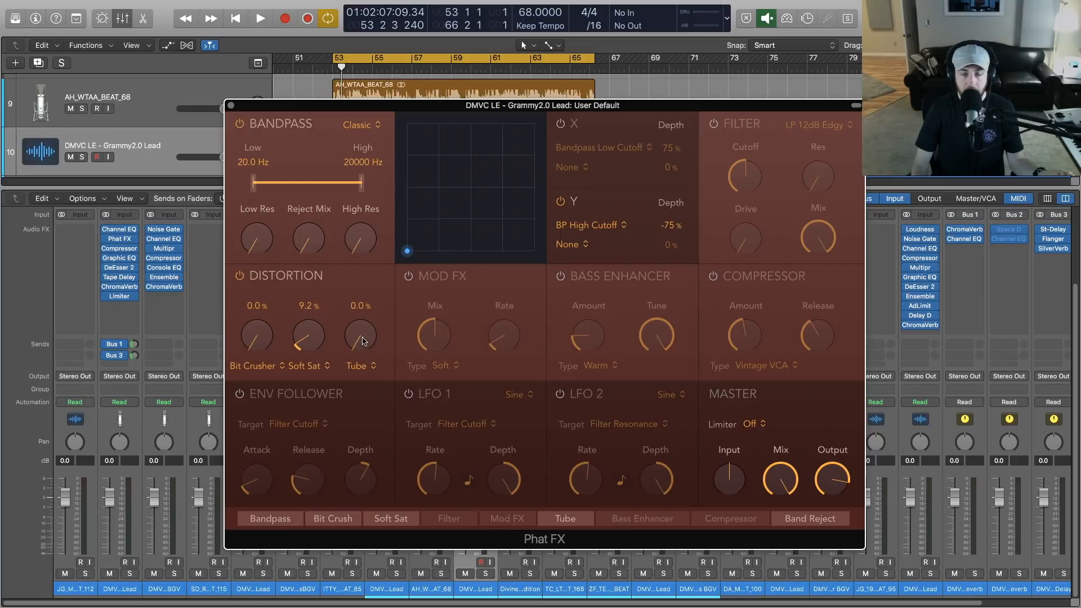
pyautogui.keyDown('alt'); pyautogui.click(309, 335); pyautogui.keyUp('alt')
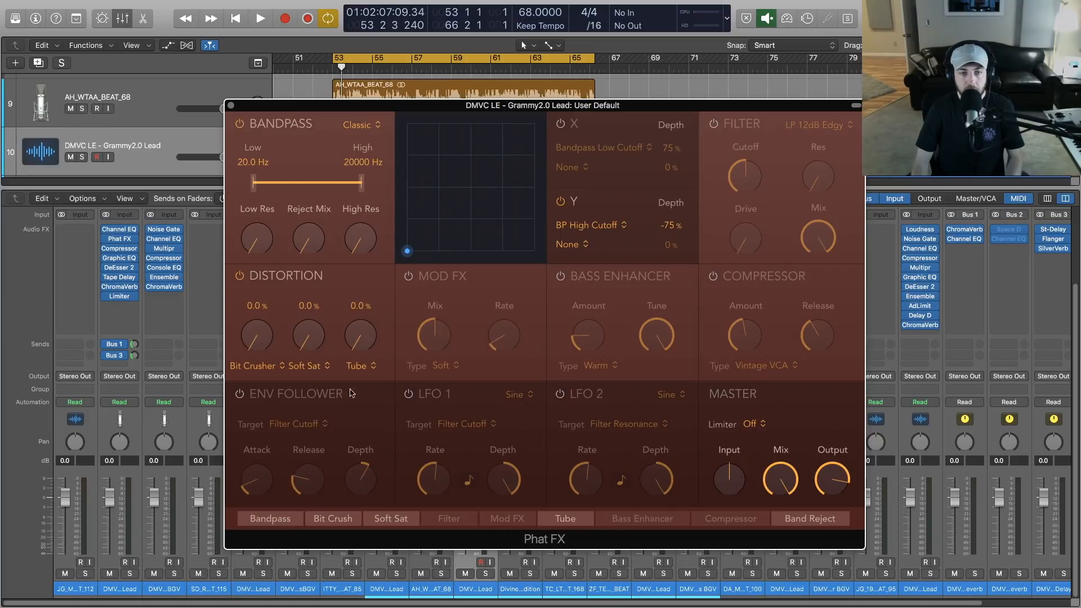
# Solo the lead vocal track and, during playback, set the Soft Sat distortion to 15.5% and Tube to 15.4%.
pyautogui.click(486, 575)
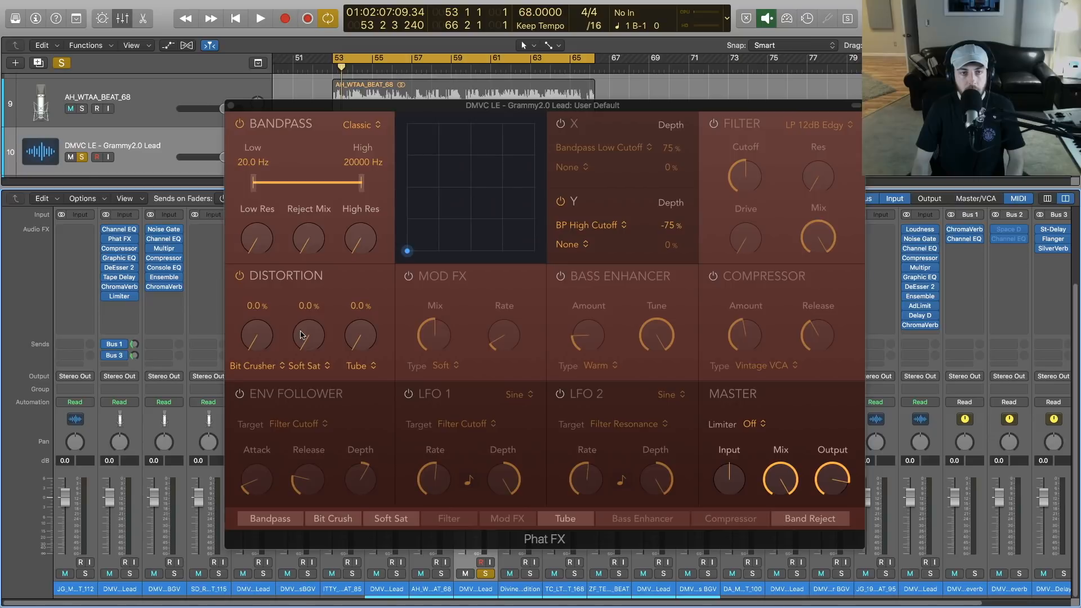
pyautogui.click(330, 348)
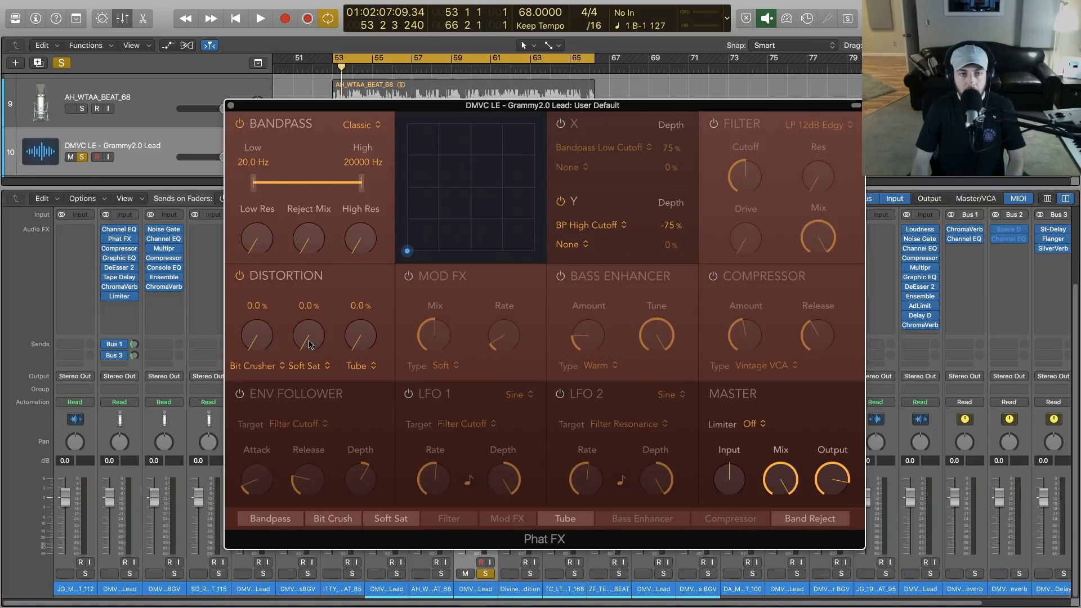
pyautogui.press('space')
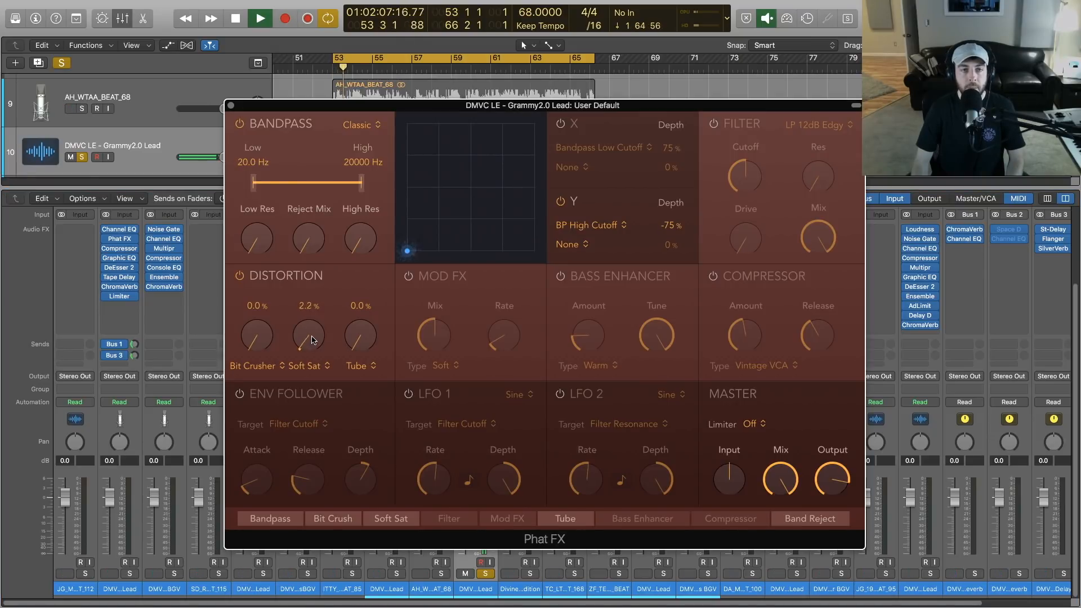
pyautogui.moveTo(314, 344); pyautogui.dragTo(315, 317)
pyautogui.moveTo(359, 345)
pyautogui.mouseDown()
pyautogui.moveTo(370, 322)
pyautogui.moveTo(362, 343)
pyautogui.mouseUp()
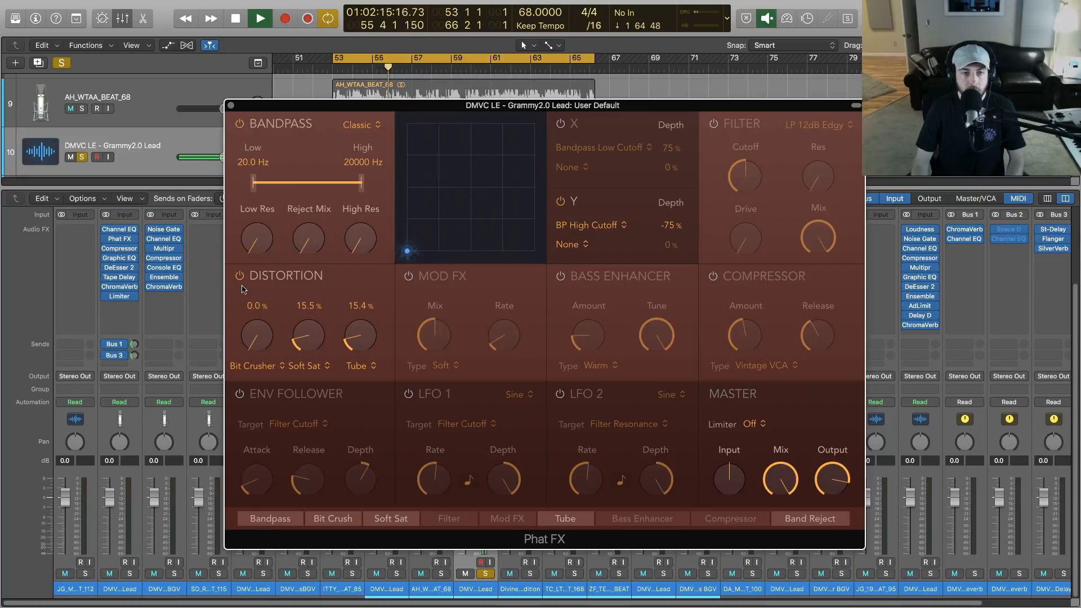
# Compare the vocal with the Distortion section bypassed and enabled, and stop playback.
pyautogui.click(239, 276)
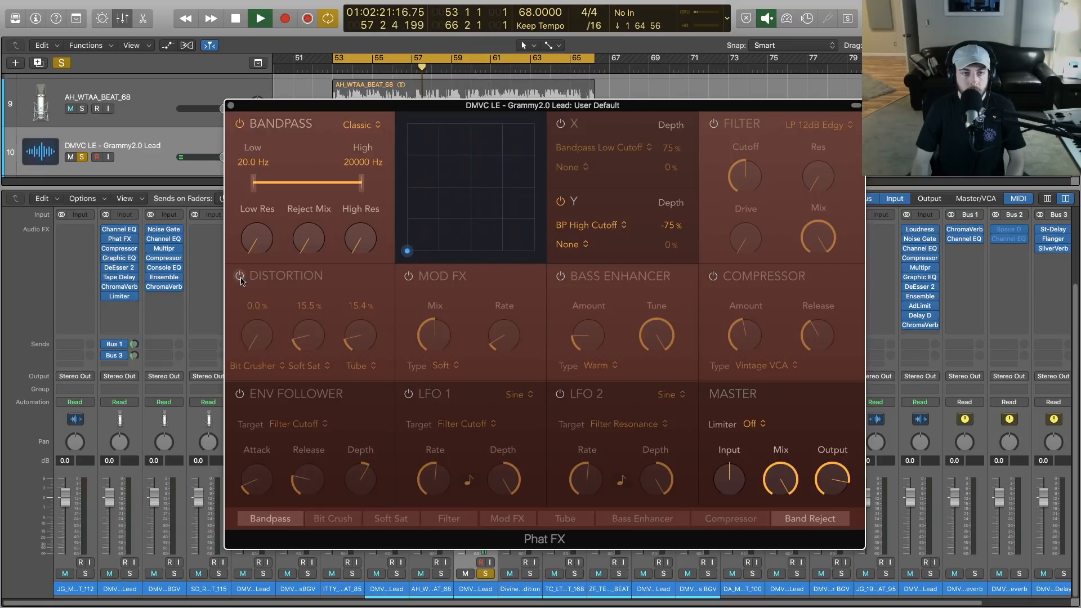
pyautogui.click(240, 276)
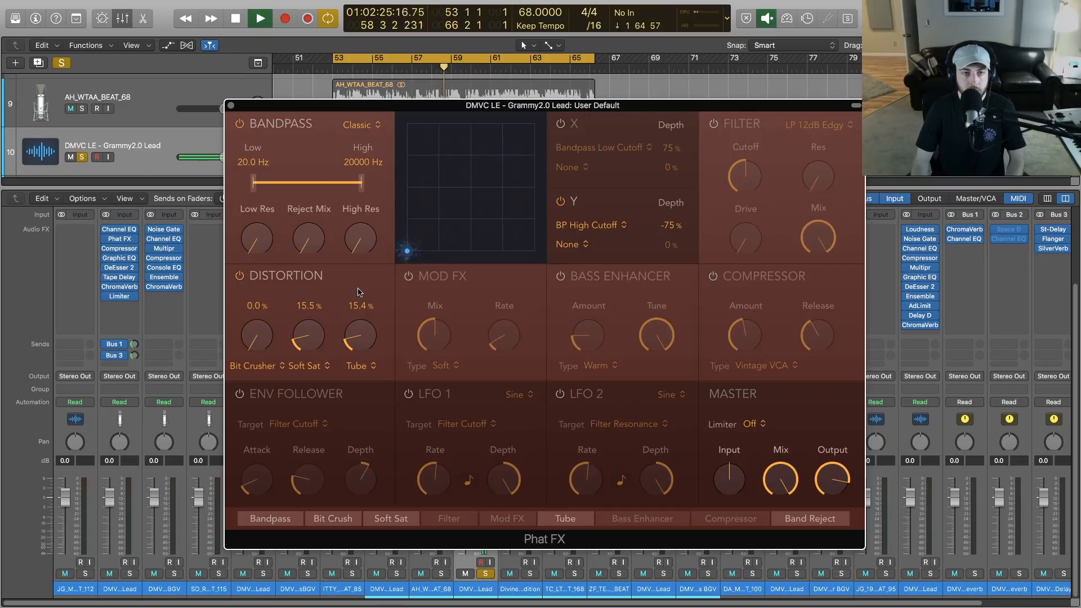
pyautogui.press('space')
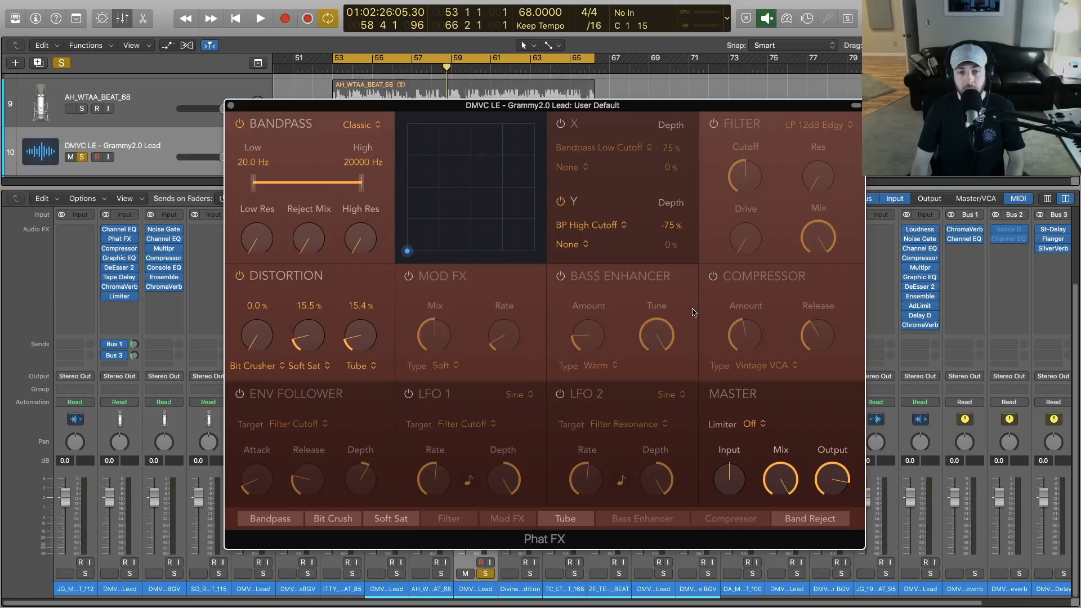
# Unsolo the lead vocal track and turn on the Compressor section of its Phat FX.
pyautogui.click(231, 106)
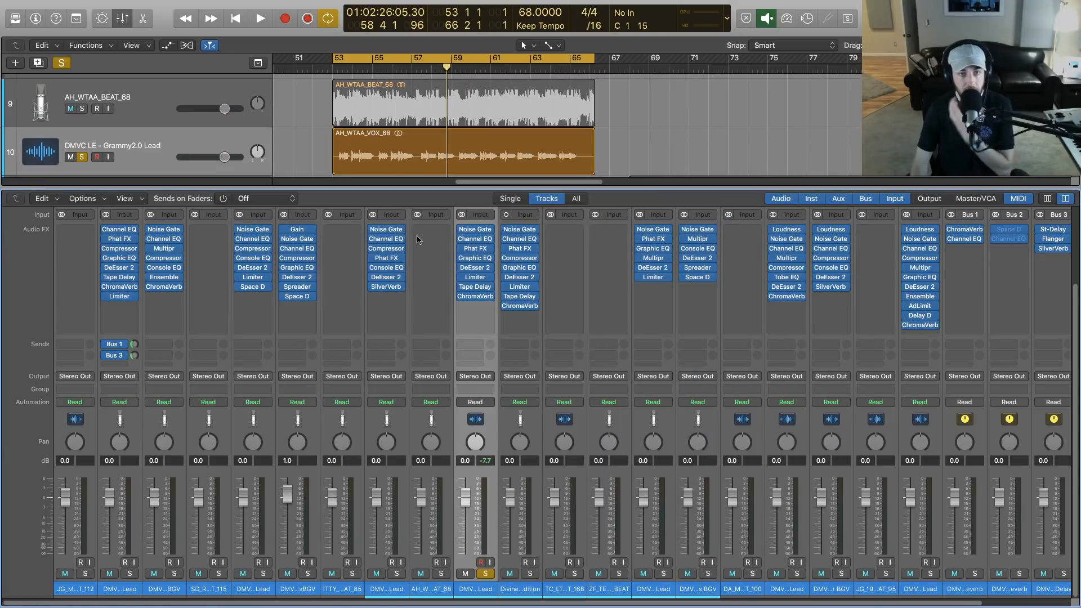
pyautogui.click(478, 251)
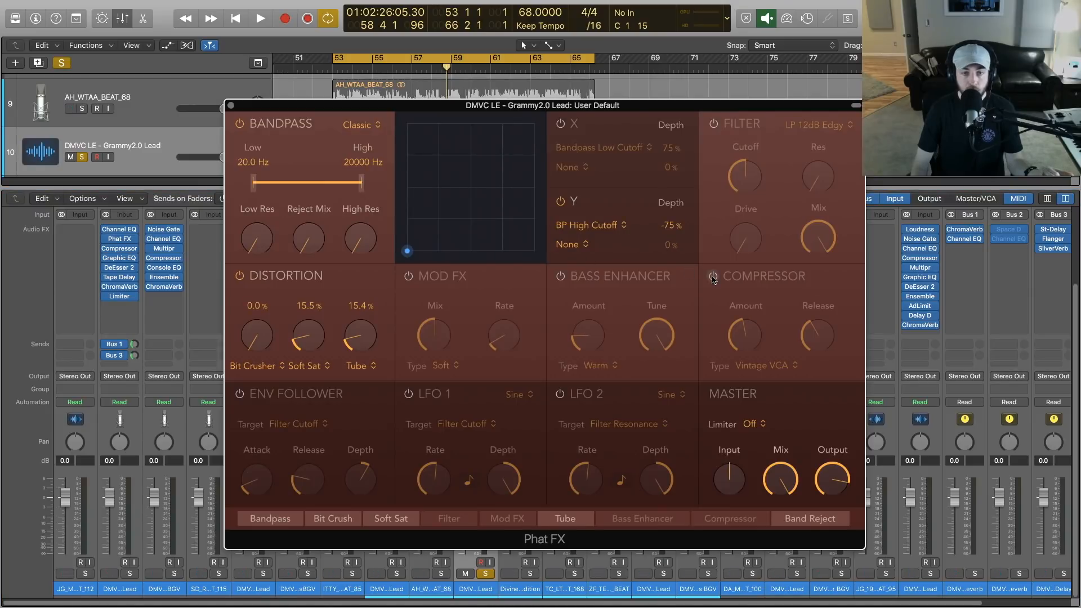
pyautogui.click(486, 574)
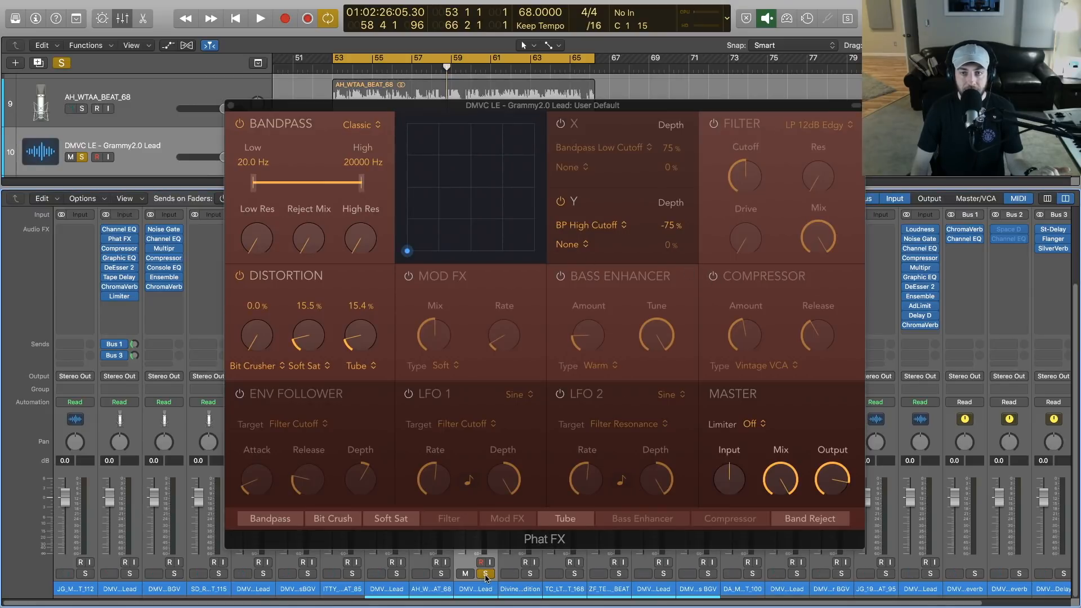
pyautogui.click(713, 277)
pyautogui.moveTo(748, 337)
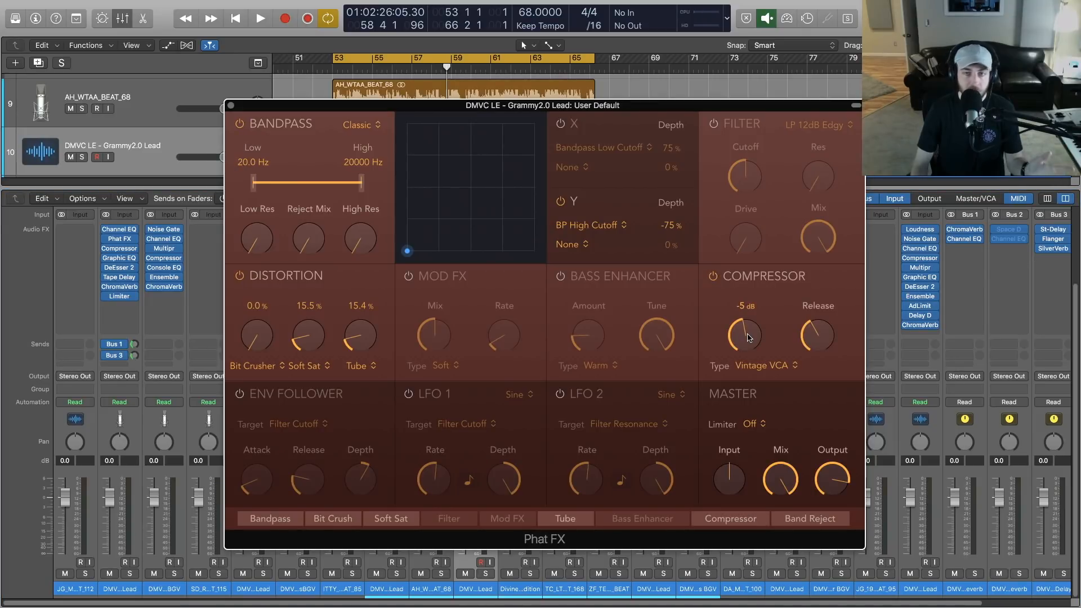
# Compare the Phat FX Compressor types with the models in the GoldHook Lead track's Compressor plug-in.
pyautogui.click(766, 367)
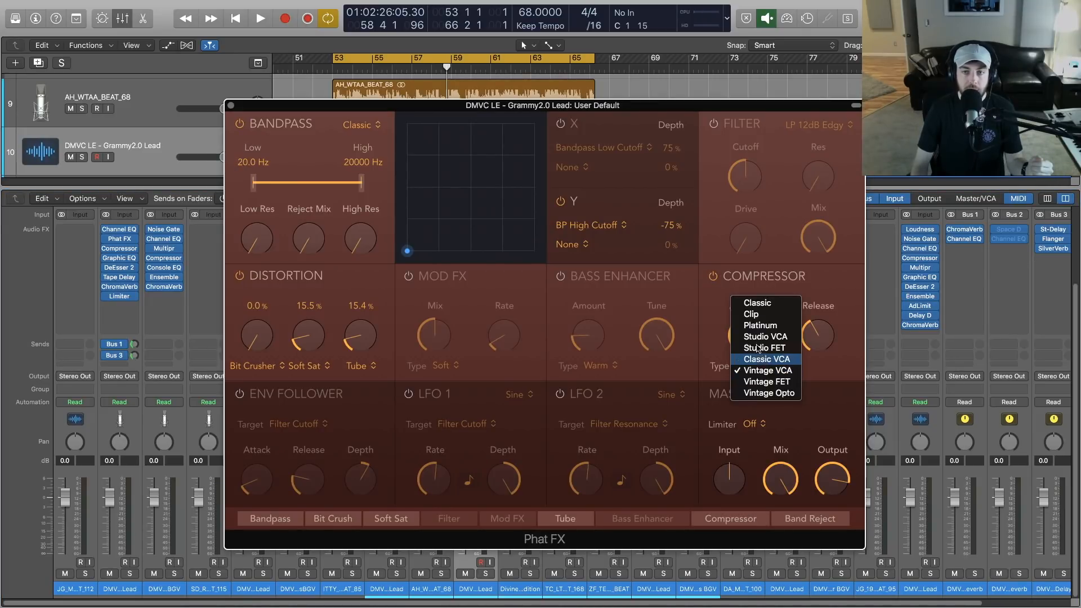
pyautogui.click(813, 286)
pyautogui.click(920, 258)
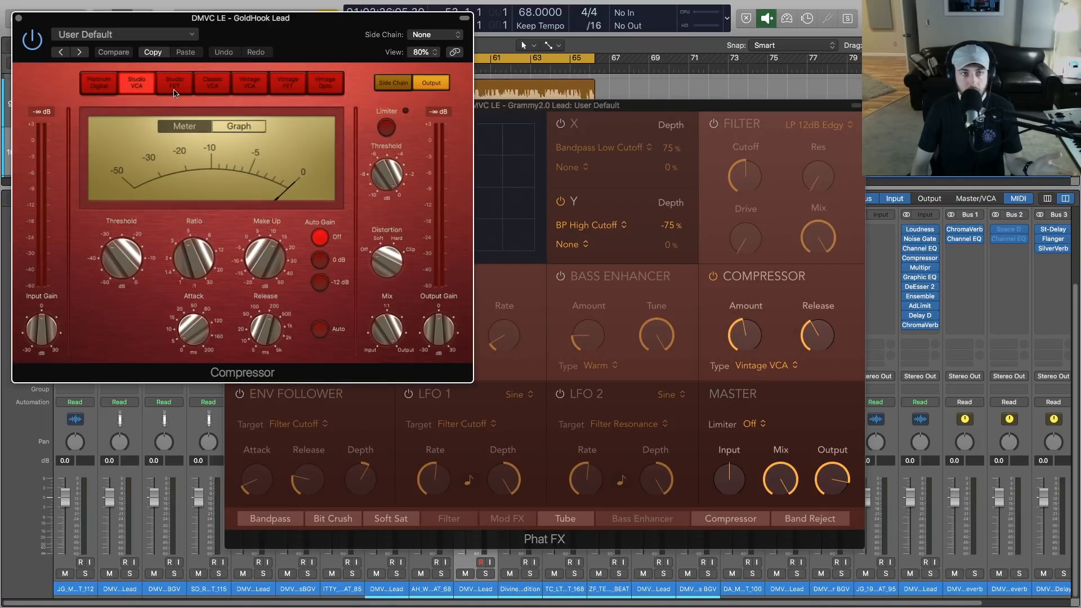
pyautogui.click(17, 20)
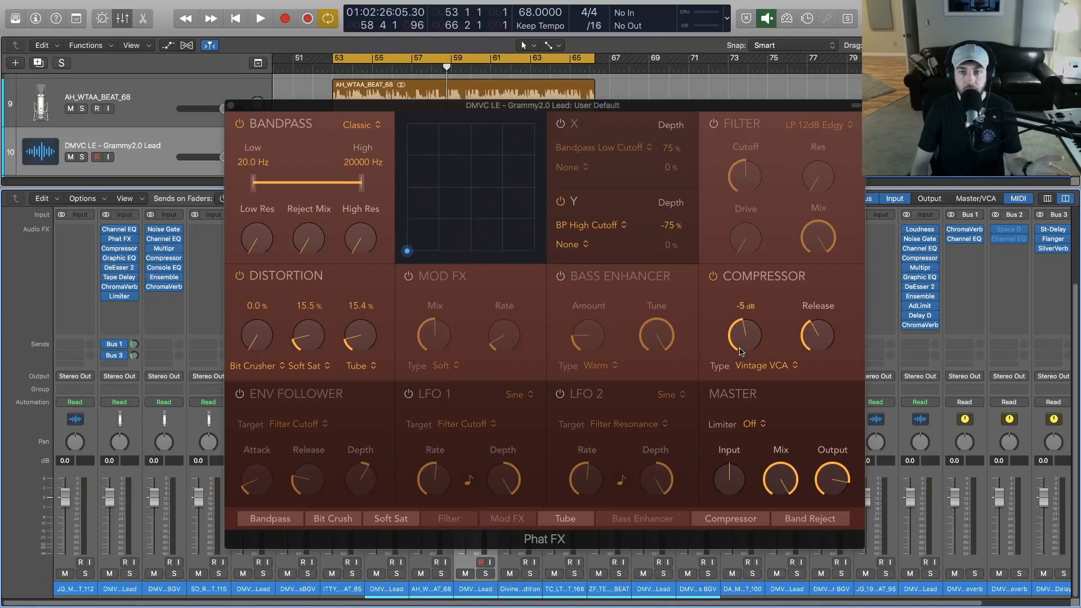
pyautogui.click(765, 367)
pyautogui.click(843, 383)
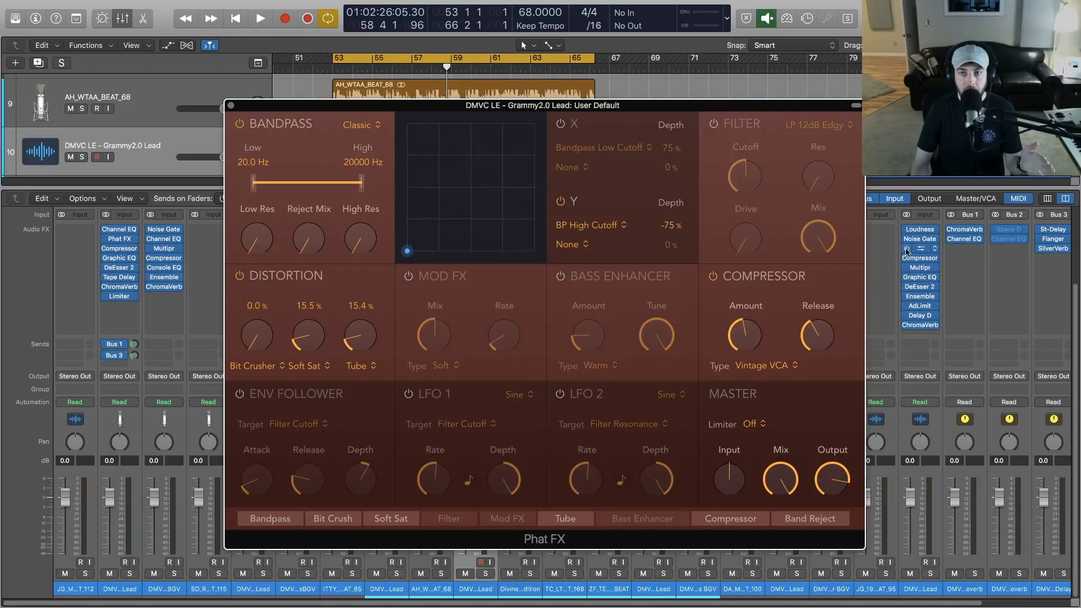
# Examine the Threshold, Ratio and Make Up controls in the GoldHook Lead track's Compressor plug-in, and close it.
pyautogui.click(921, 258)
pyautogui.moveTo(129, 259)
pyautogui.moveTo(197, 262)
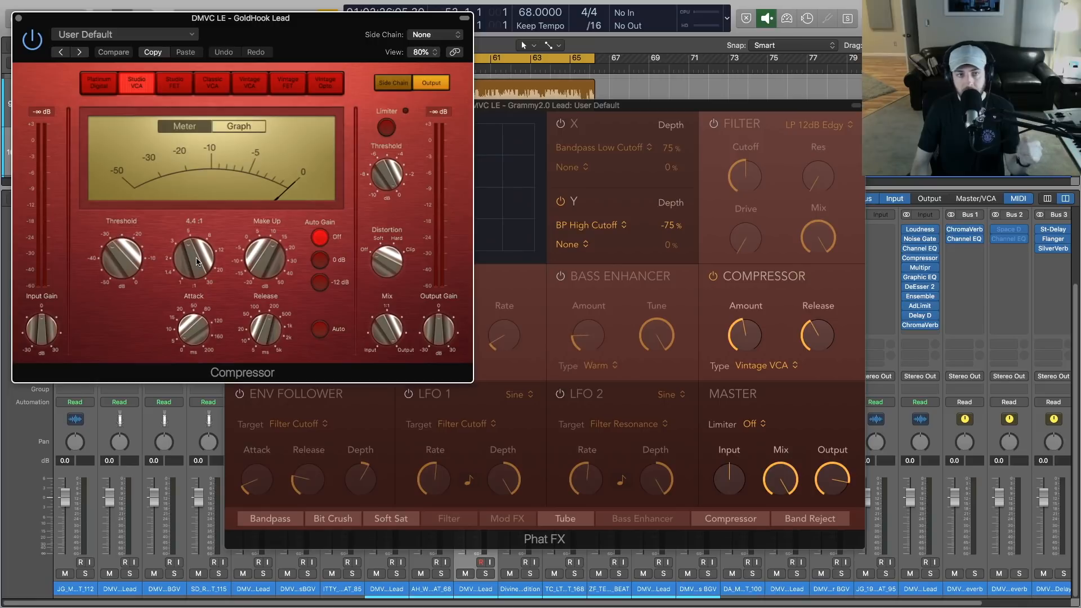
pyautogui.moveTo(265, 216)
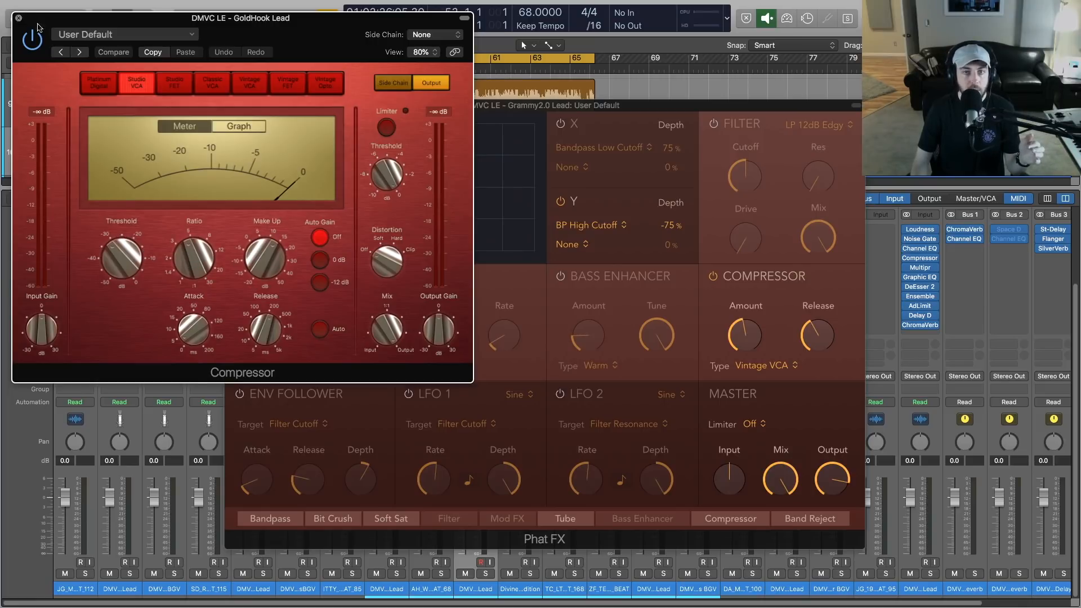
pyautogui.click(19, 18)
# Turn the Phat FX Compressor Amount down to 0 dB and its Release down to minimum.
pyautogui.moveTo(744, 337)
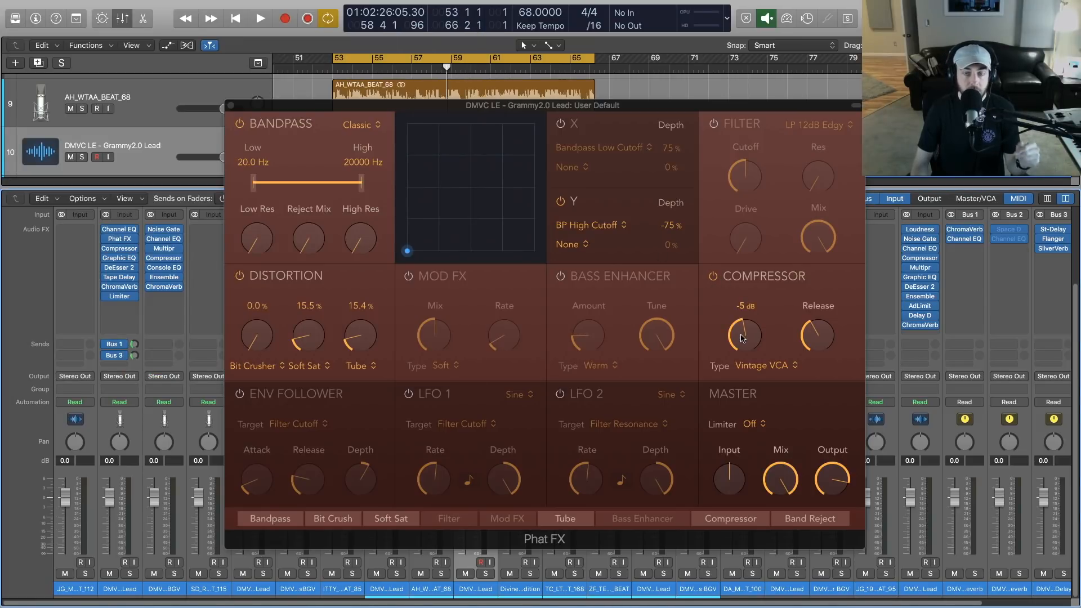
pyautogui.moveTo(814, 338)
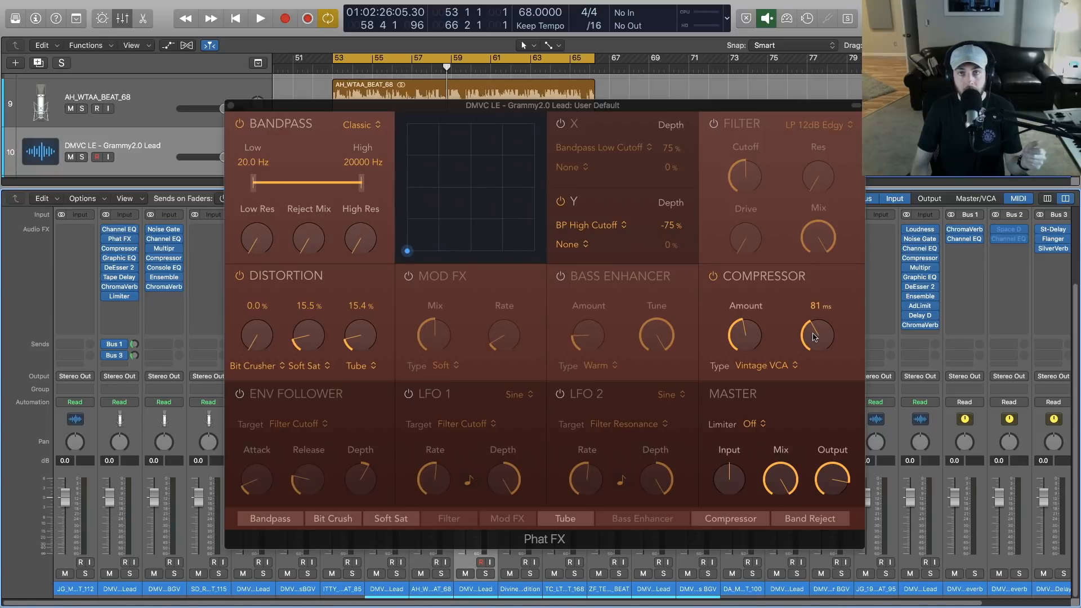
pyautogui.moveTo(745, 338); pyautogui.dragTo(758, 439)
pyautogui.moveTo(807, 340); pyautogui.dragTo(814, 464)
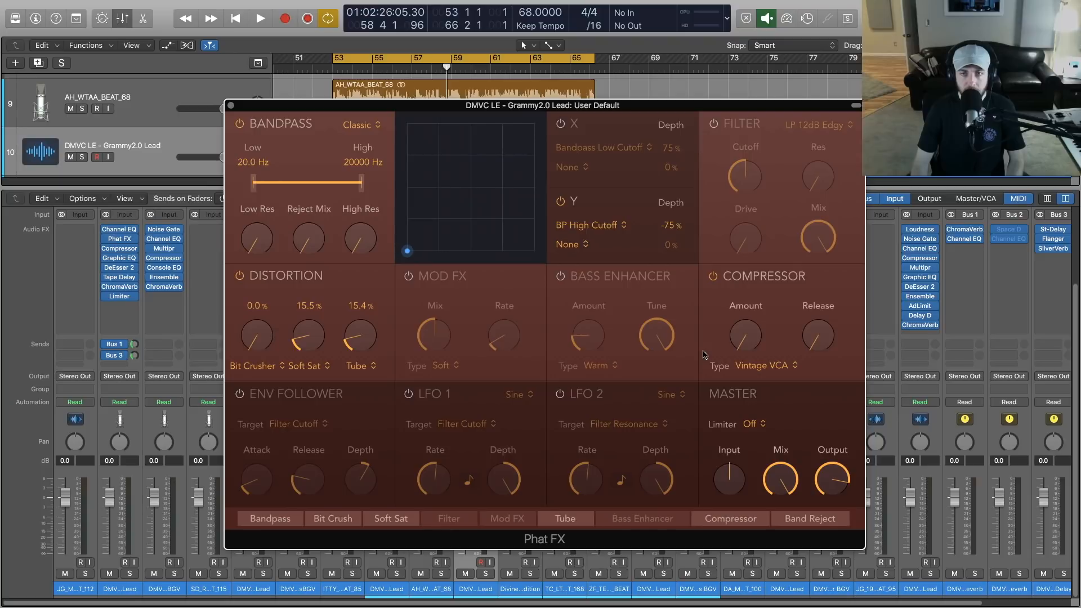
pyautogui.moveTo(769, 323)
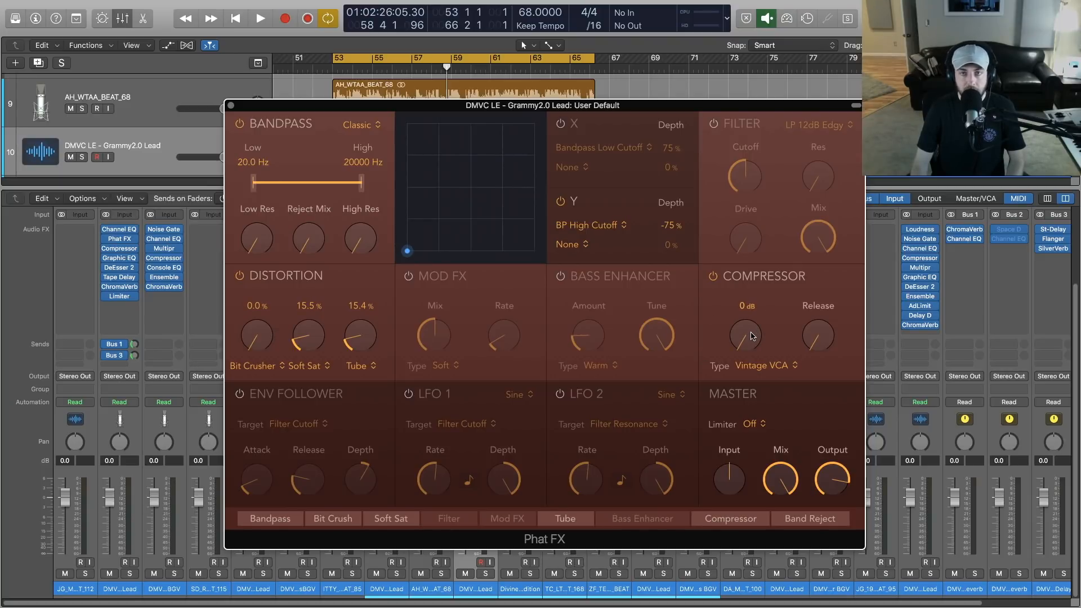
# Play the song and set the Phat FX Compressor Amount to -6 dB, raising its Release to just past the middle.
pyautogui.press('space')
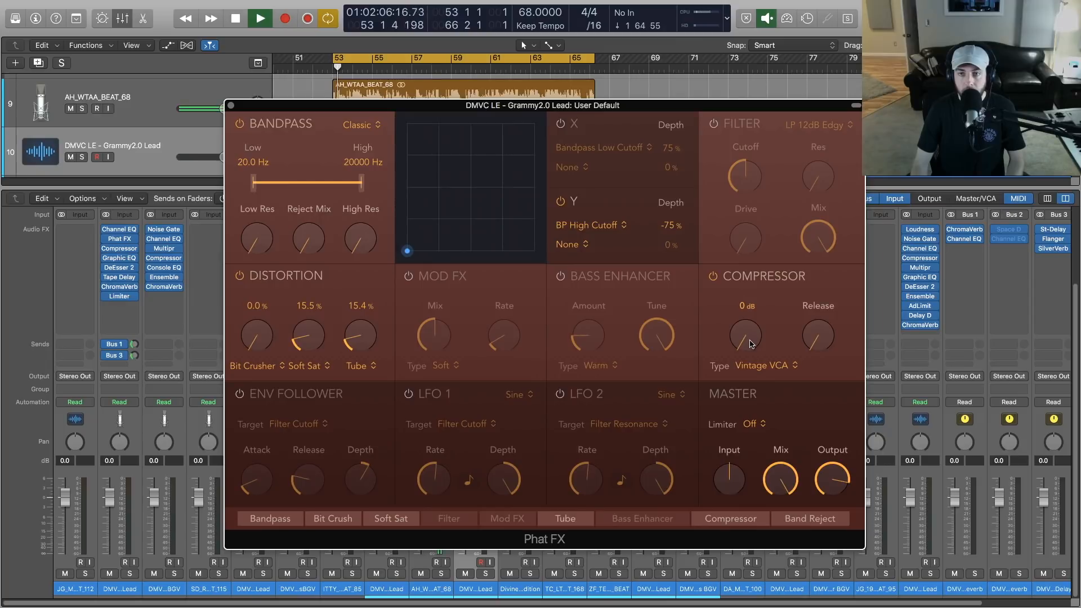
pyautogui.moveTo(751, 338); pyautogui.dragTo(758, 269)
pyautogui.moveTo(743, 336); pyautogui.dragTo(748, 337)
pyautogui.moveTo(819, 338); pyautogui.dragTo(828, 298)
pyautogui.moveTo(821, 338); pyautogui.dragTo(823, 305)
pyautogui.moveTo(741, 338); pyautogui.dragTo(743, 336)
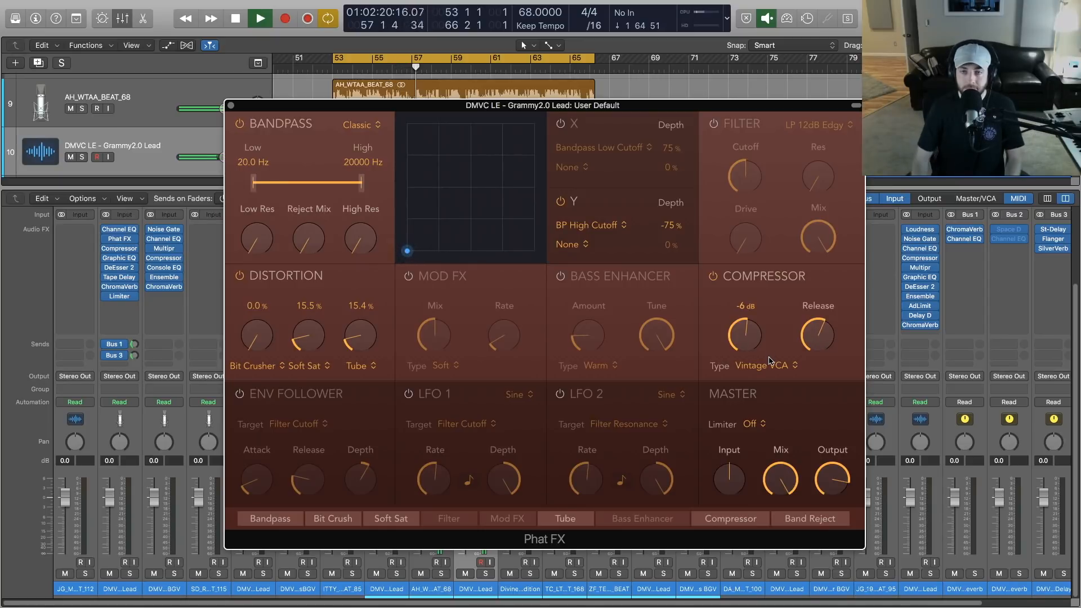
# Compare the playing mix with the Phat FX Compressor section bypassed and enabled.
pyautogui.click(713, 277)
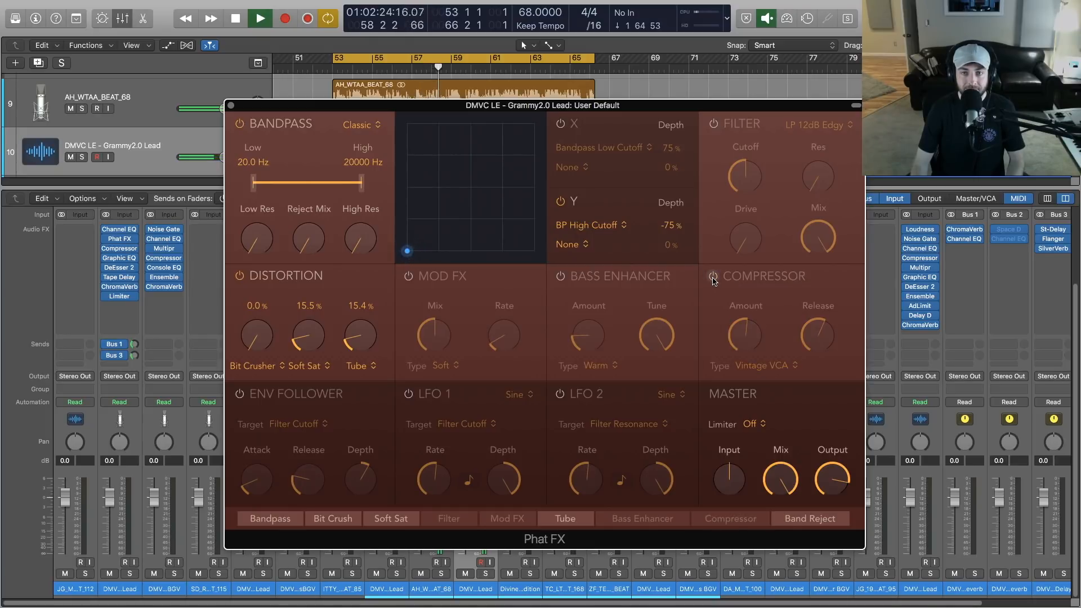
pyautogui.click(713, 277)
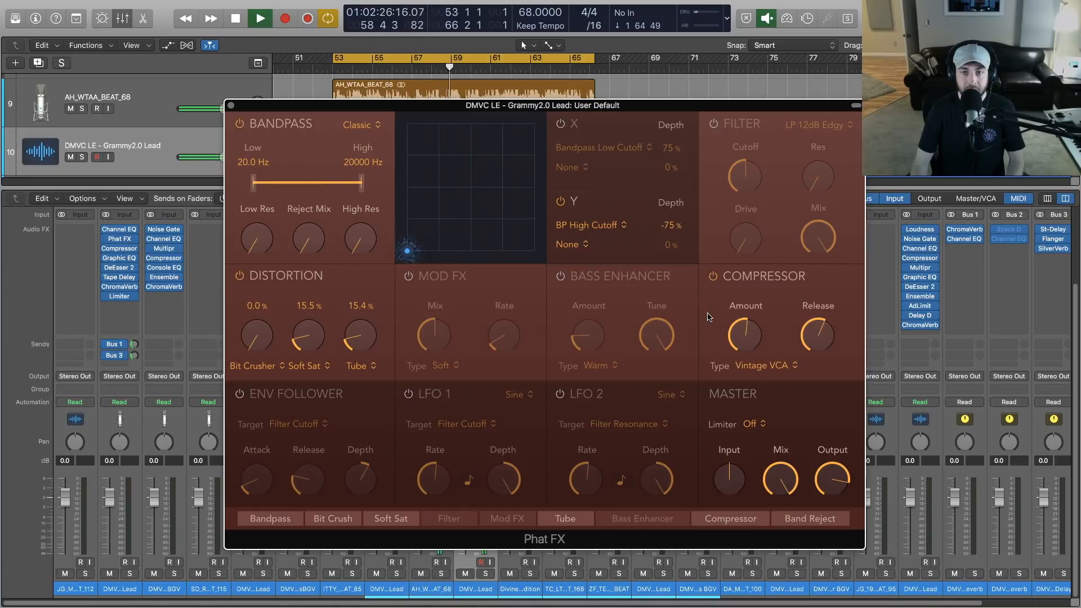
pyautogui.moveTo(755, 343)
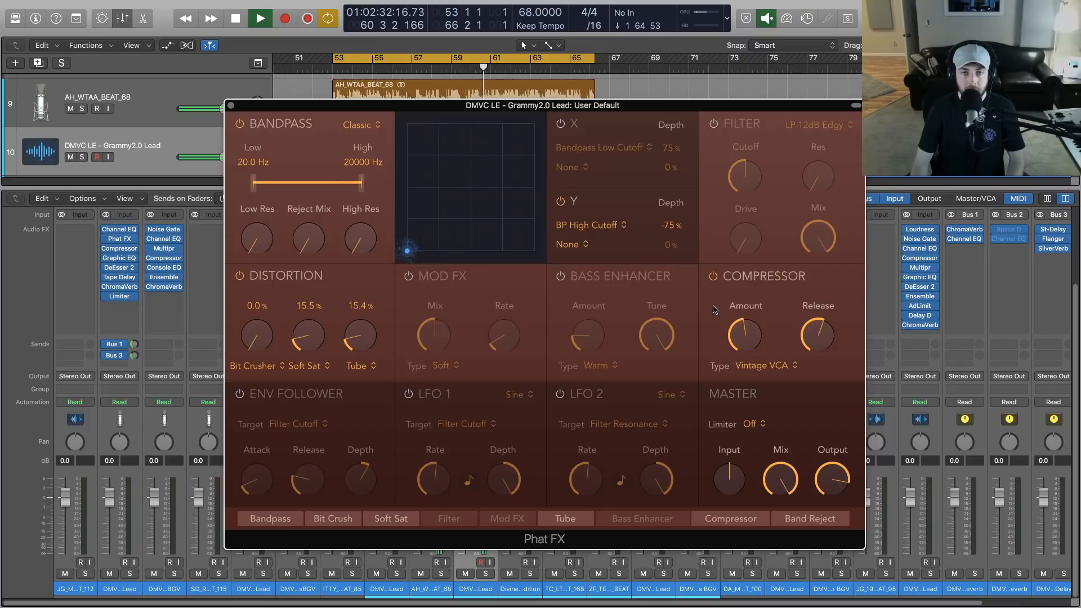
# Stop playback and examine the Amount and Release settings in the Phat FX Compressor section.
pyautogui.press('space')
pyautogui.moveTo(739, 340)
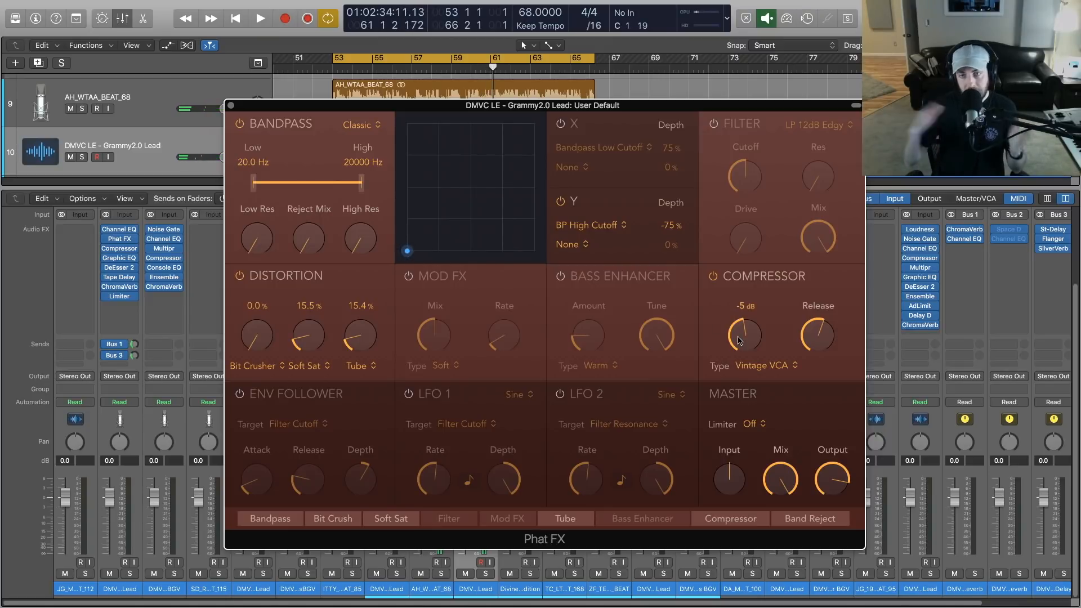
pyautogui.moveTo(809, 346)
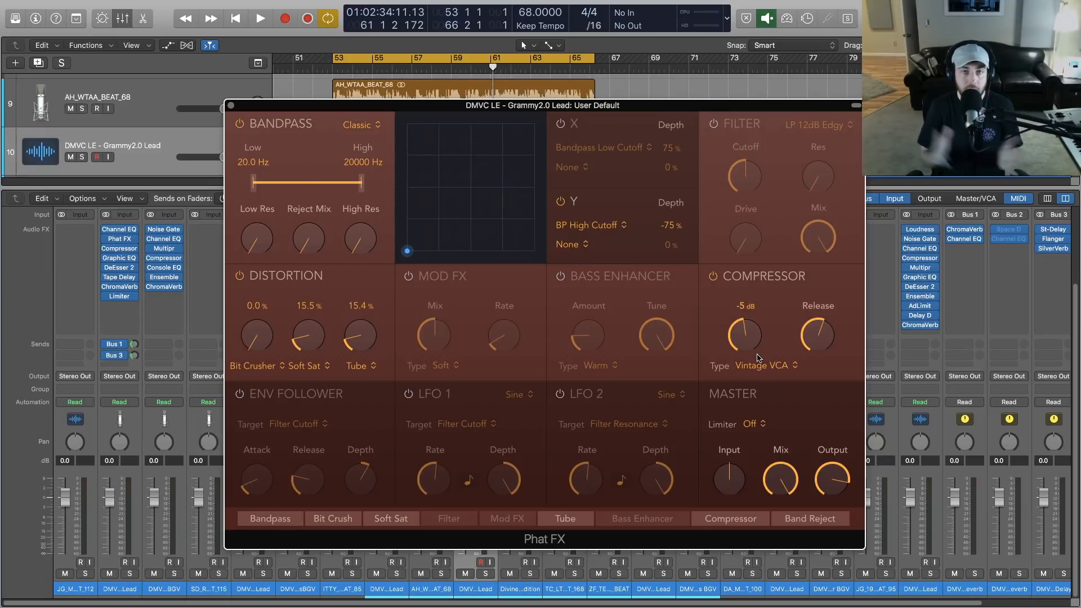
# Enable the Phat FX Bass Enhancer with the Warm type, and start playback while adjusting its Amount from 0%.
pyautogui.click(560, 278)
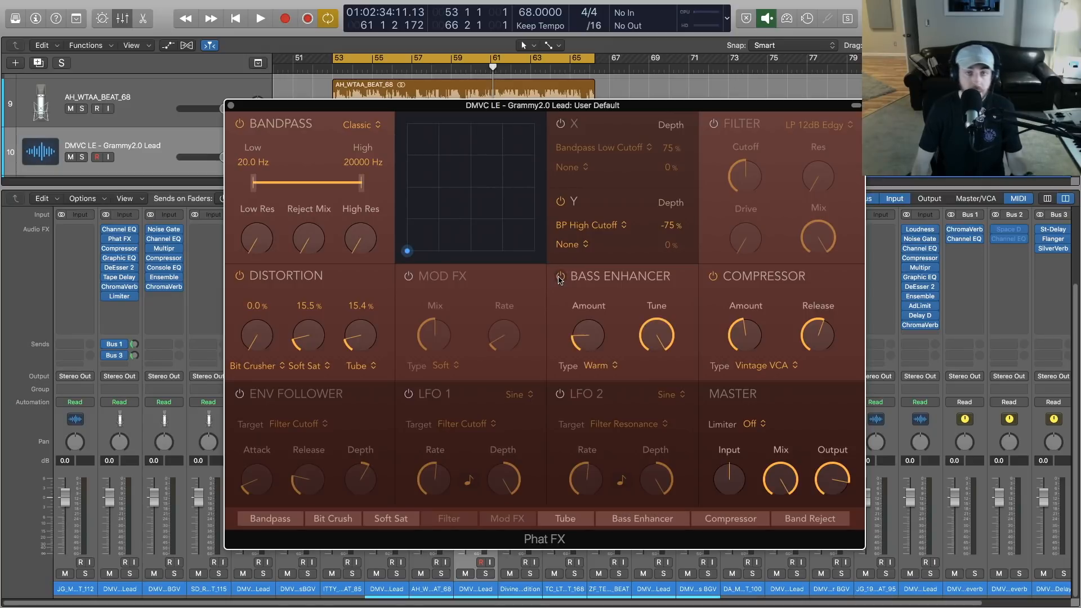
pyautogui.click(597, 365)
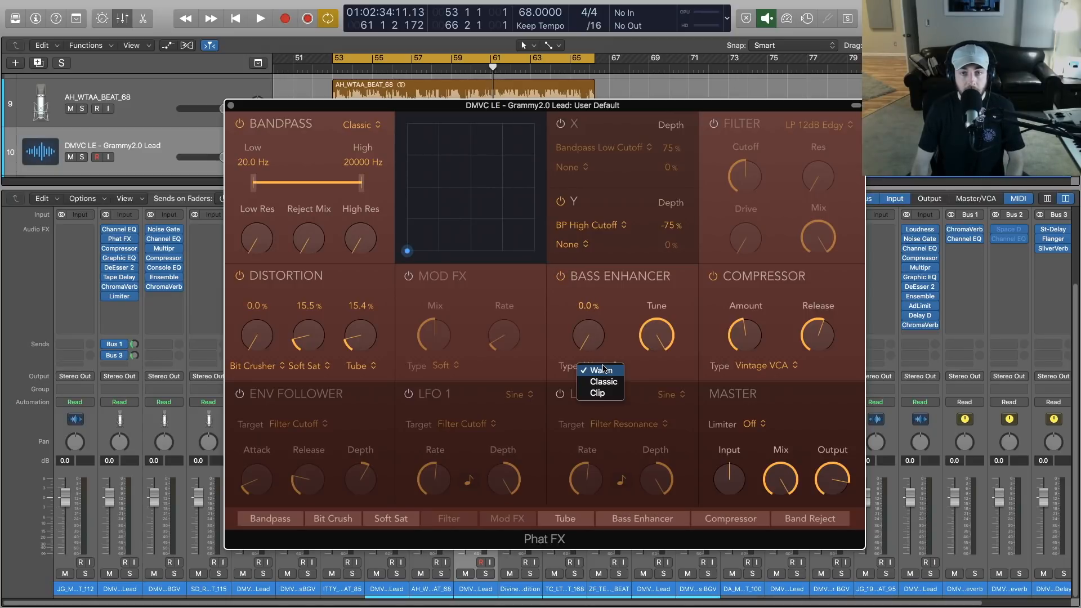
pyautogui.click(619, 327)
pyautogui.press('space')
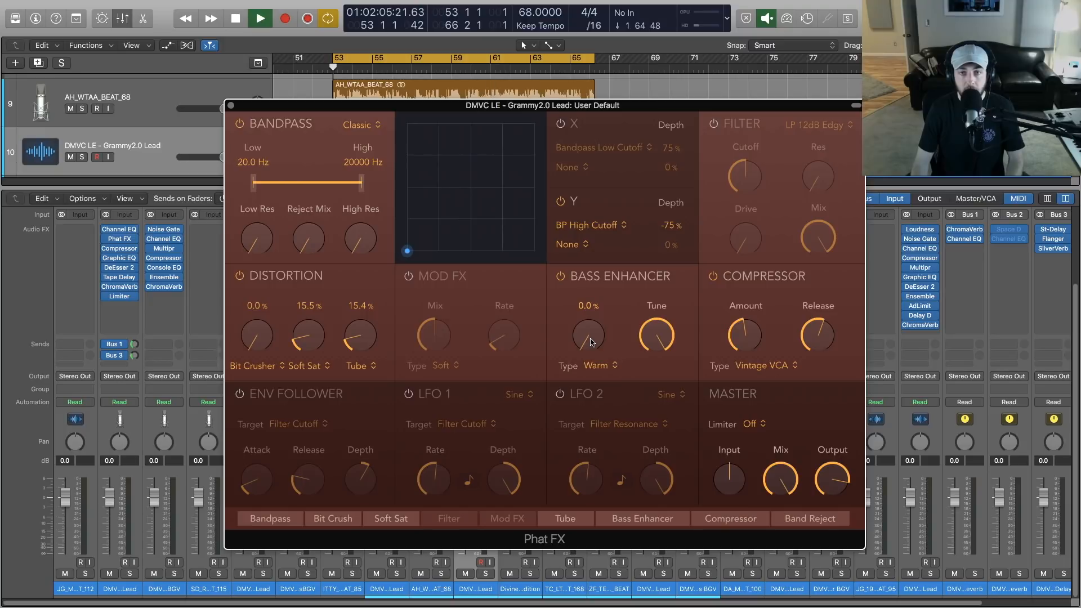
pyautogui.moveTo(590, 338)
pyautogui.mouseDown()
pyautogui.moveTo(597, 282)
pyautogui.moveTo(592, 345)
pyautogui.mouseUp()
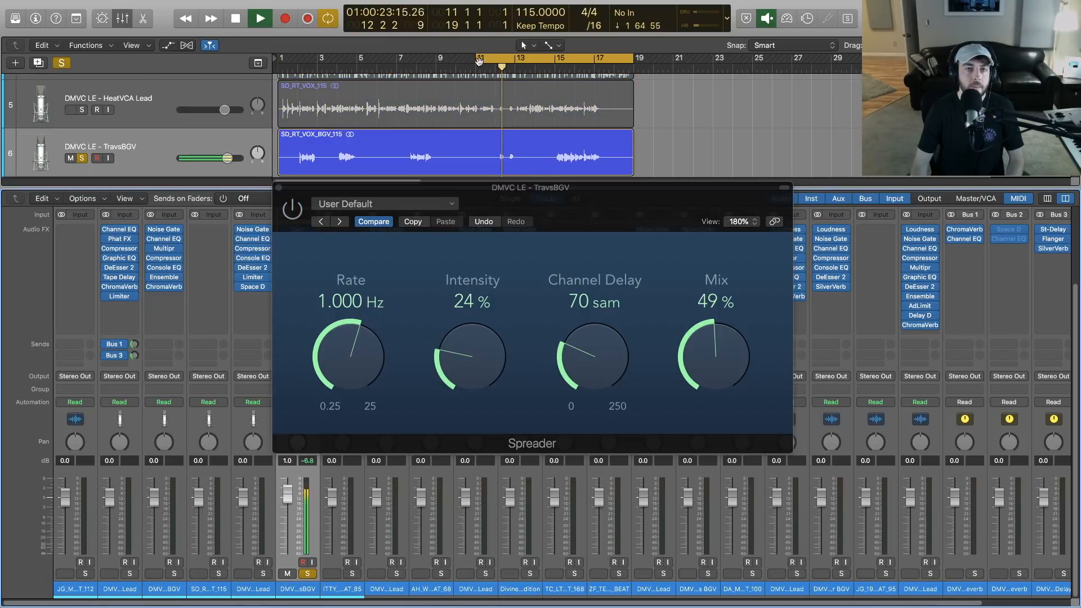
# Move the cycle start to 11 4 1 1 and audition the soloed TravsBGV vocal with the Spreader switched on.
pyautogui.moveTo(478, 63); pyautogui.dragTo(492, 63)
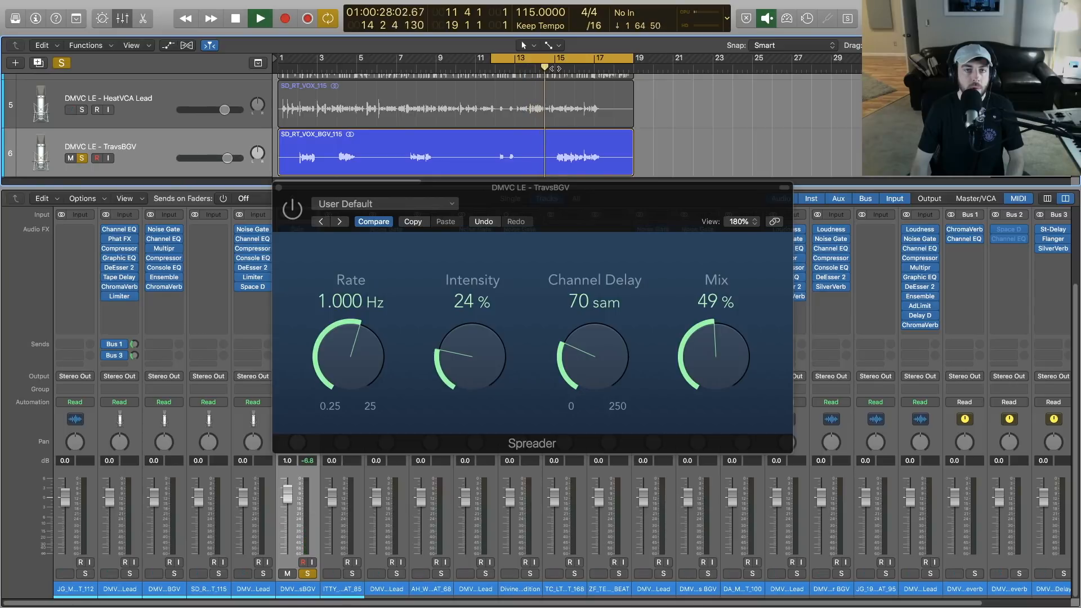
pyautogui.click(293, 211)
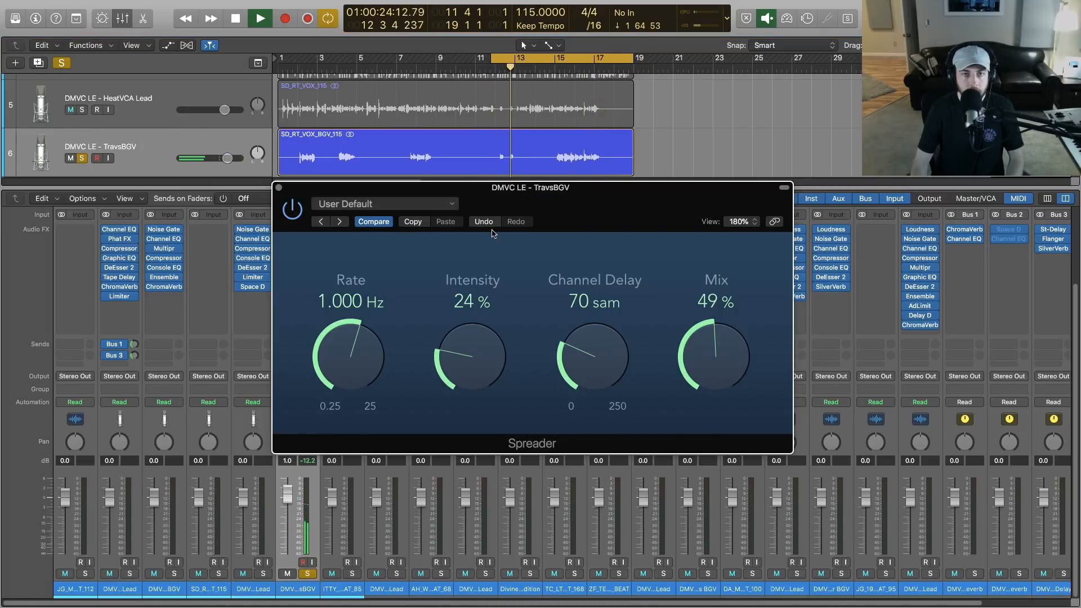
pyautogui.click(552, 67)
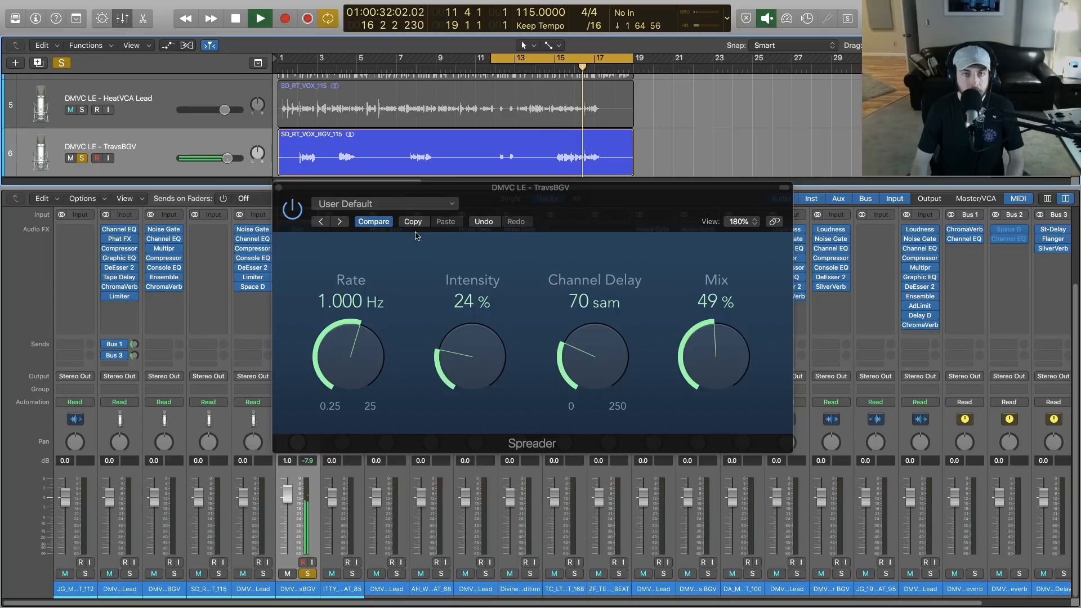
pyautogui.press('space')
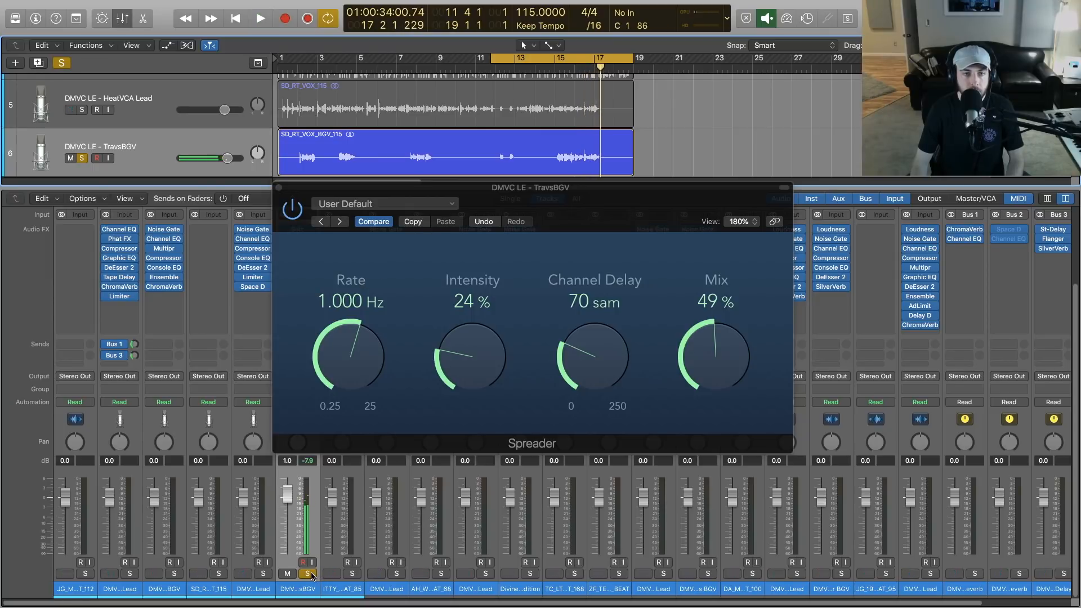
# Unsolo the TravsBGV track and set the Spreader's Intensity to 40% and Mix to 48% while the full mix plays.
pyautogui.click(310, 574)
pyautogui.press('space')
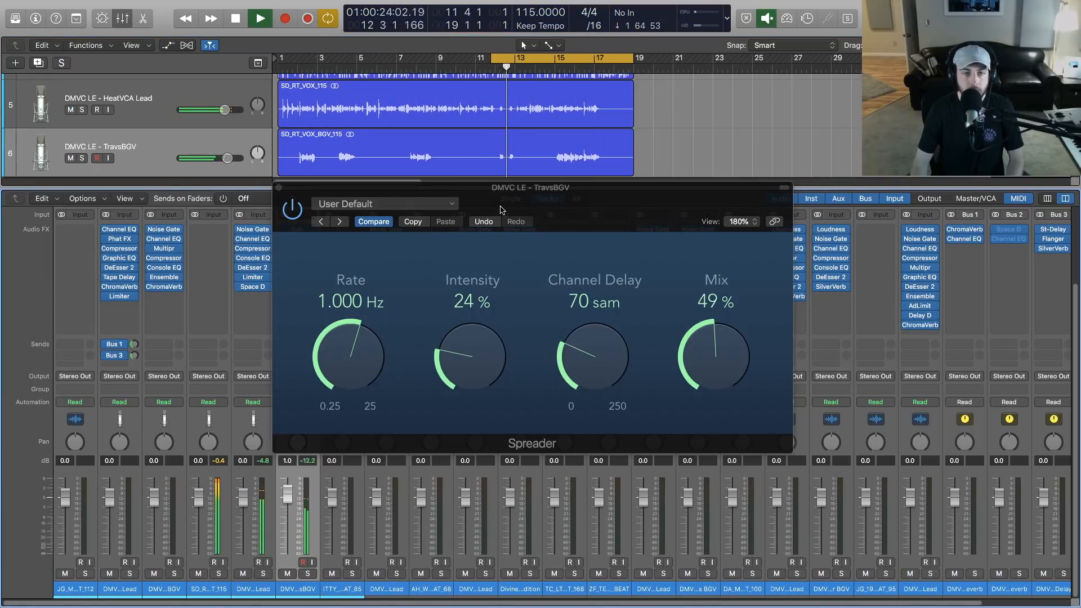
pyautogui.moveTo(704, 364); pyautogui.dragTo(704, 350)
pyautogui.moveTo(496, 357); pyautogui.dragTo(491, 329)
pyautogui.moveTo(709, 347); pyautogui.dragTo(672, 337)
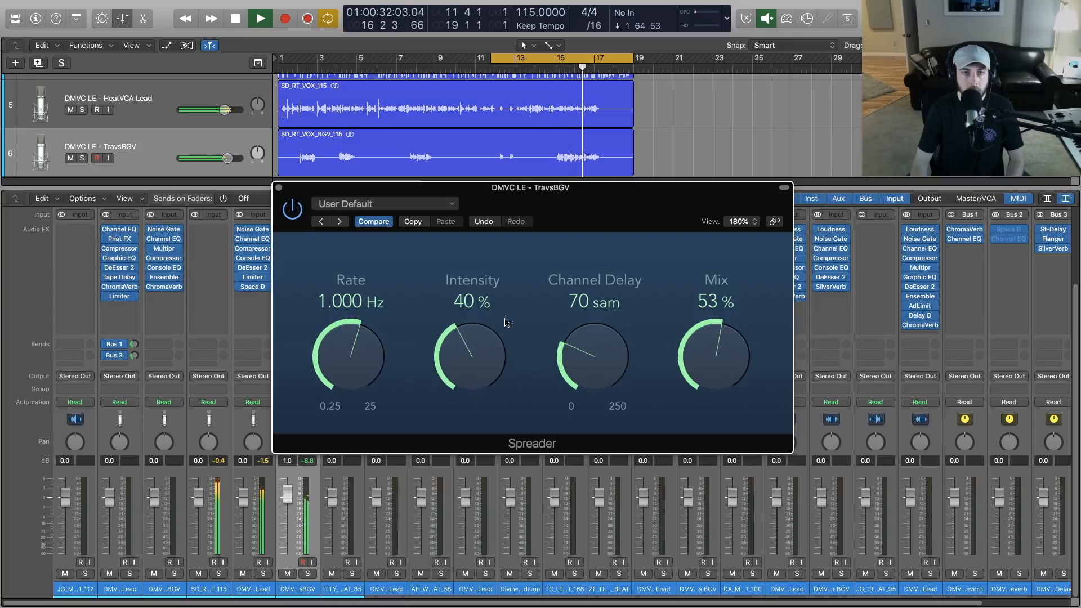
pyautogui.moveTo(709, 365); pyautogui.dragTo(709, 376)
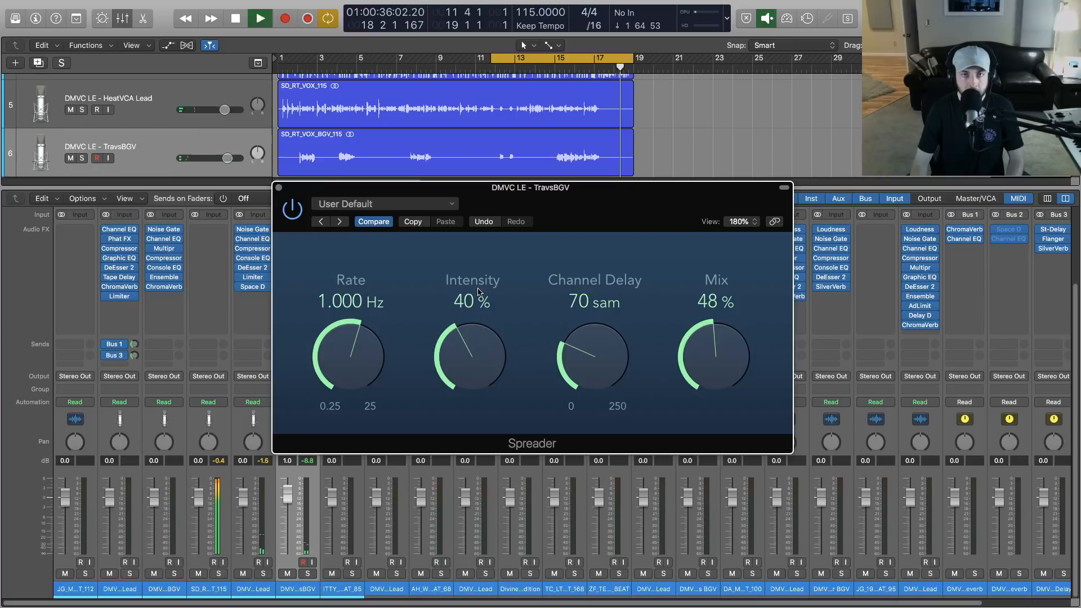
pyautogui.press('space')
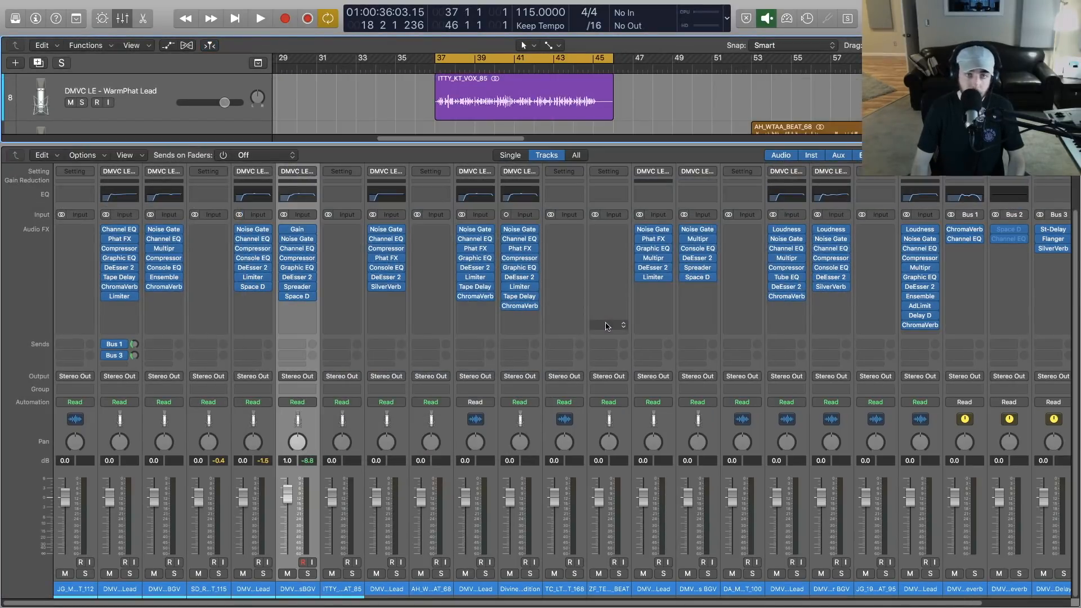
# Examine ChromaVerb on the Grammy2.0 Lead track and Space Designer on the SPPunches BGV track, closing each one.
pyautogui.click(475, 297)
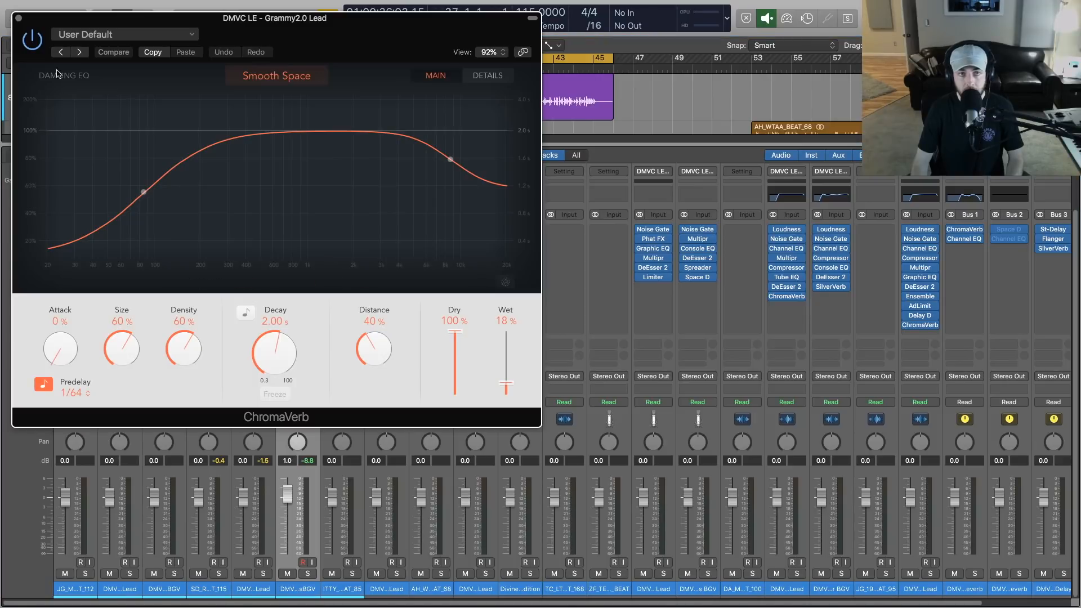
pyautogui.click(18, 18)
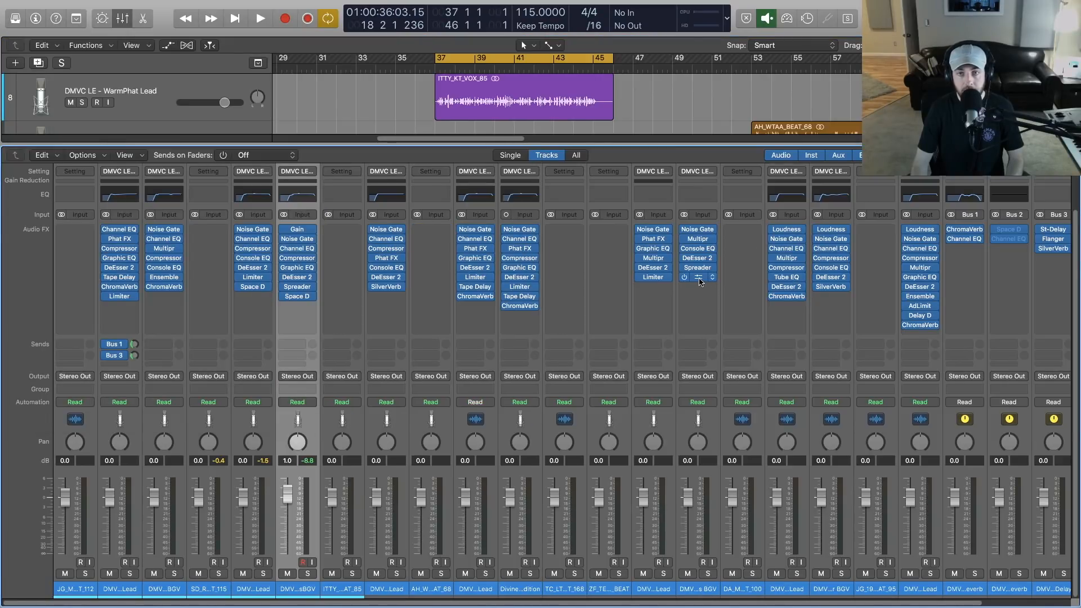
pyautogui.click(699, 277)
pyautogui.moveTo(31, 18); pyautogui.dragTo(190, 73)
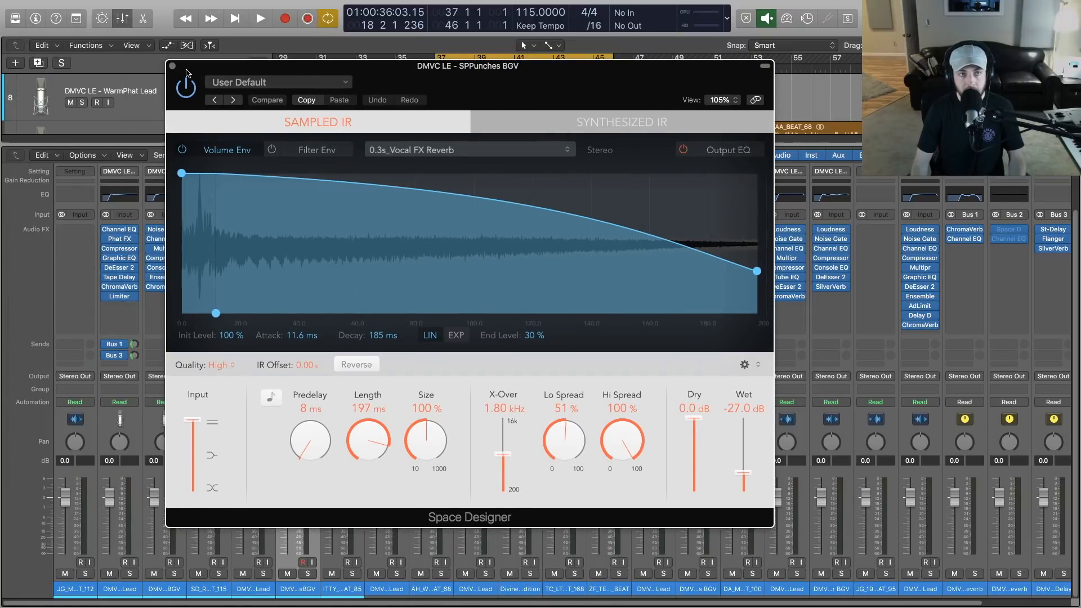
pyautogui.click(174, 67)
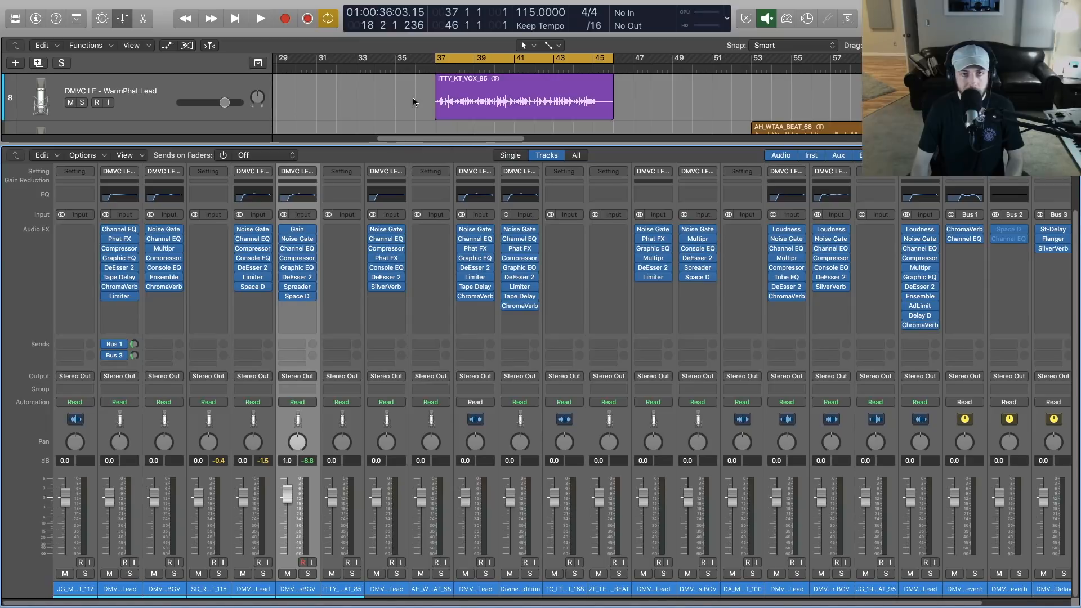
# Open SilverVerb on the WarmPhat Lead channel, select that track and bypass the reverb.
pyautogui.click(388, 288)
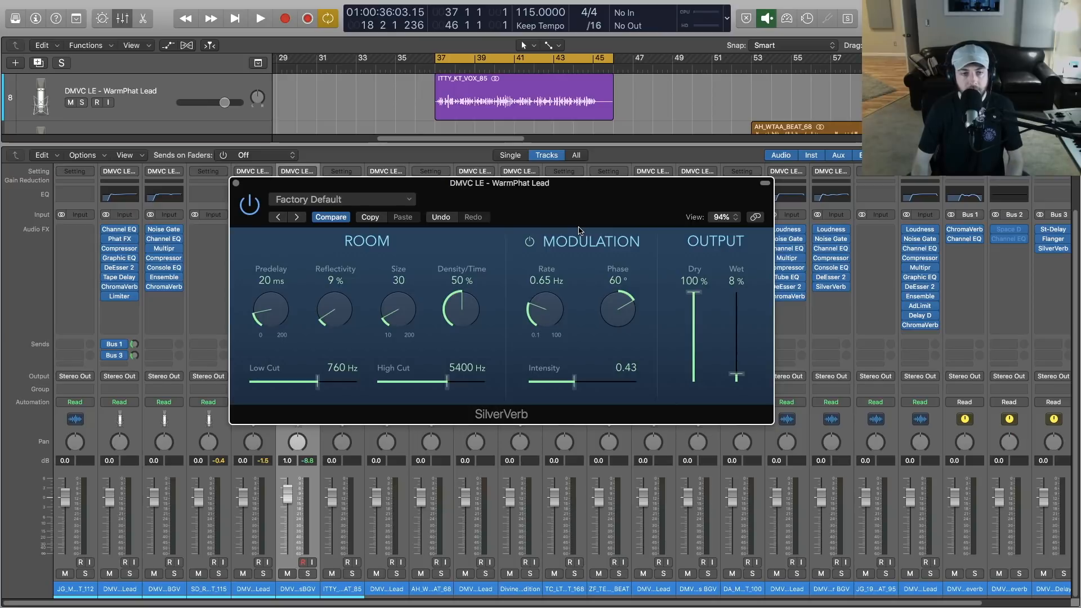
pyautogui.scroll(1, 442, 108)
pyautogui.click(167, 88)
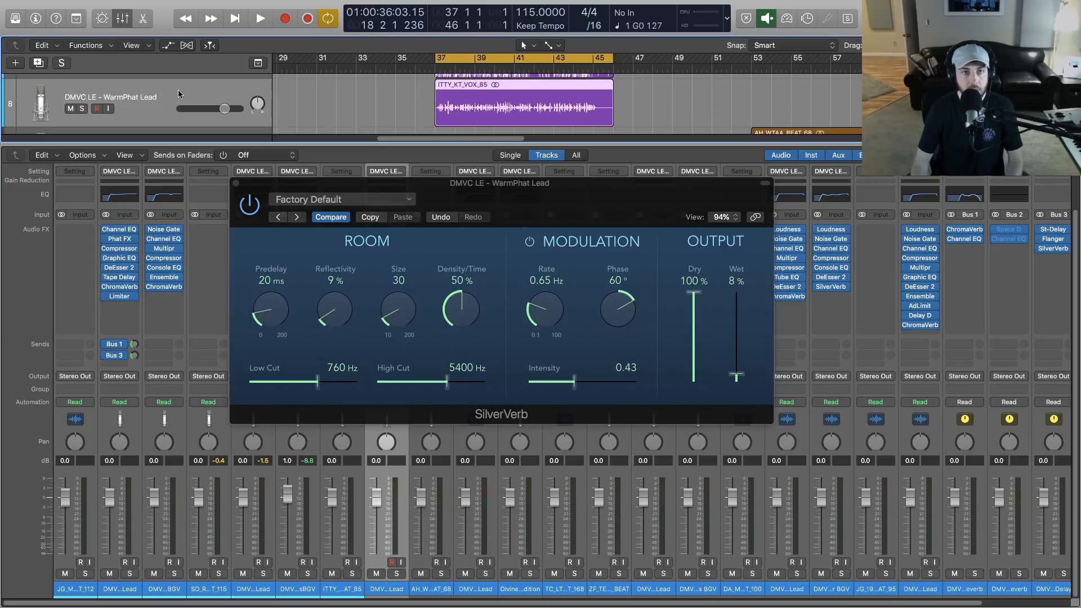
pyautogui.press('v')
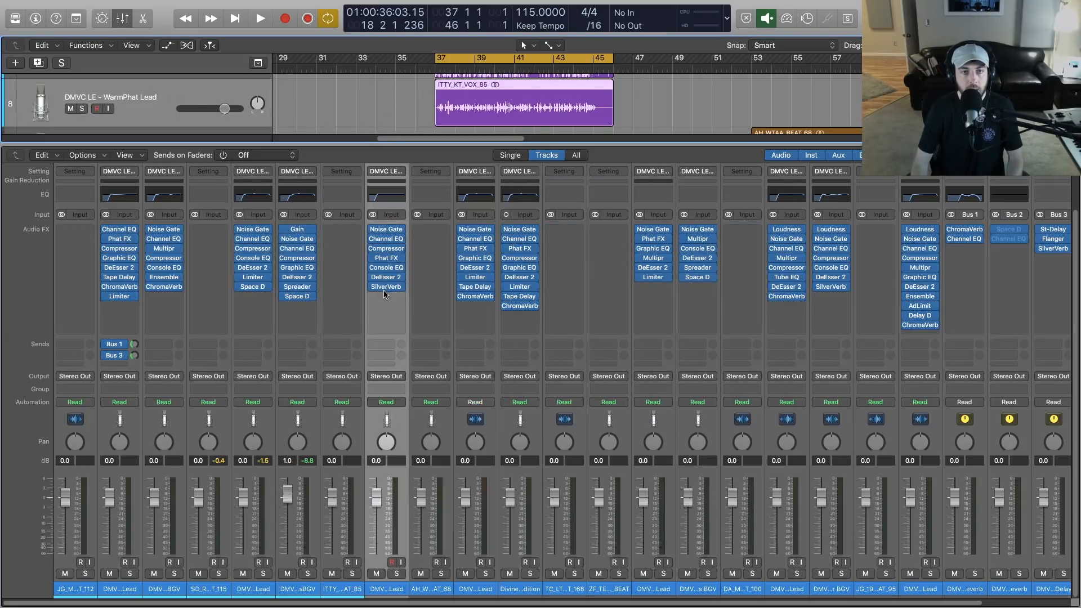
pyautogui.press('v')
pyautogui.click(249, 205)
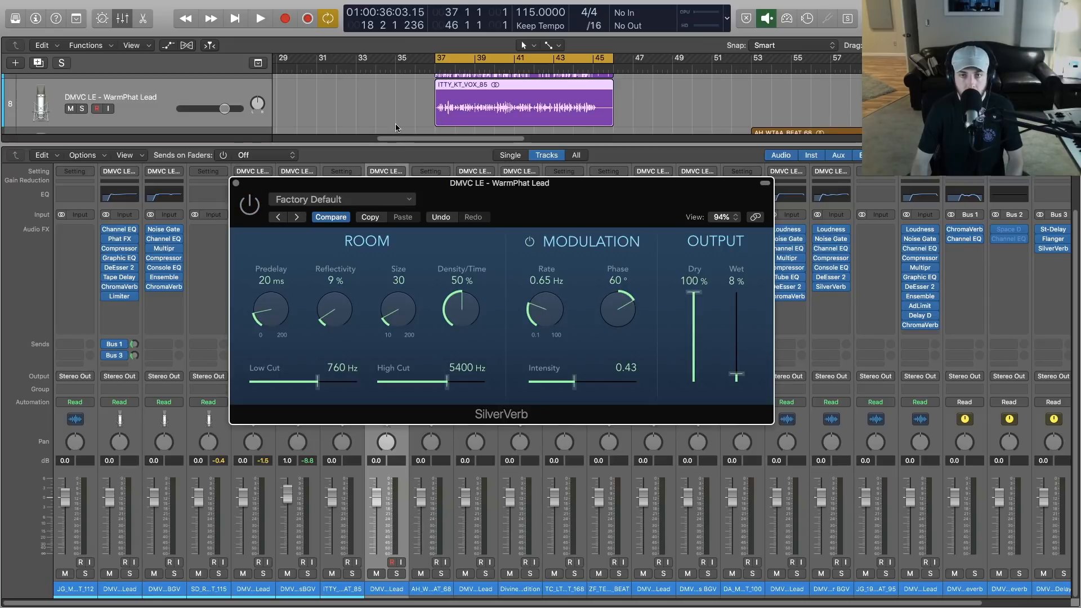
# Play the WarmPhat section and compare SilverVerb bypassed and enabled, with the vocal soloed and in the full mix.
pyautogui.press('space')
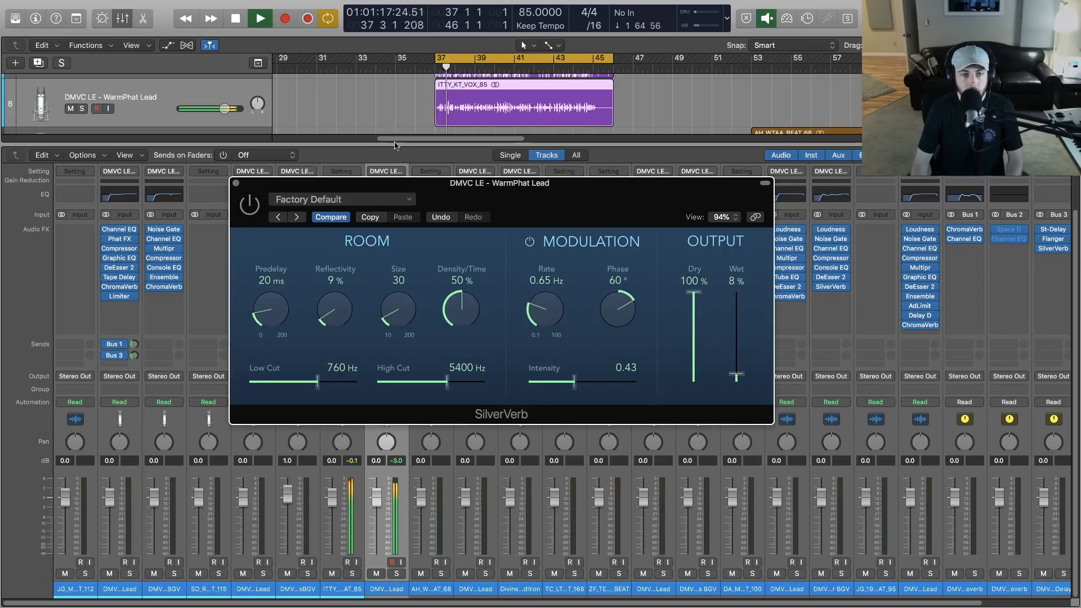
pyautogui.click(397, 574)
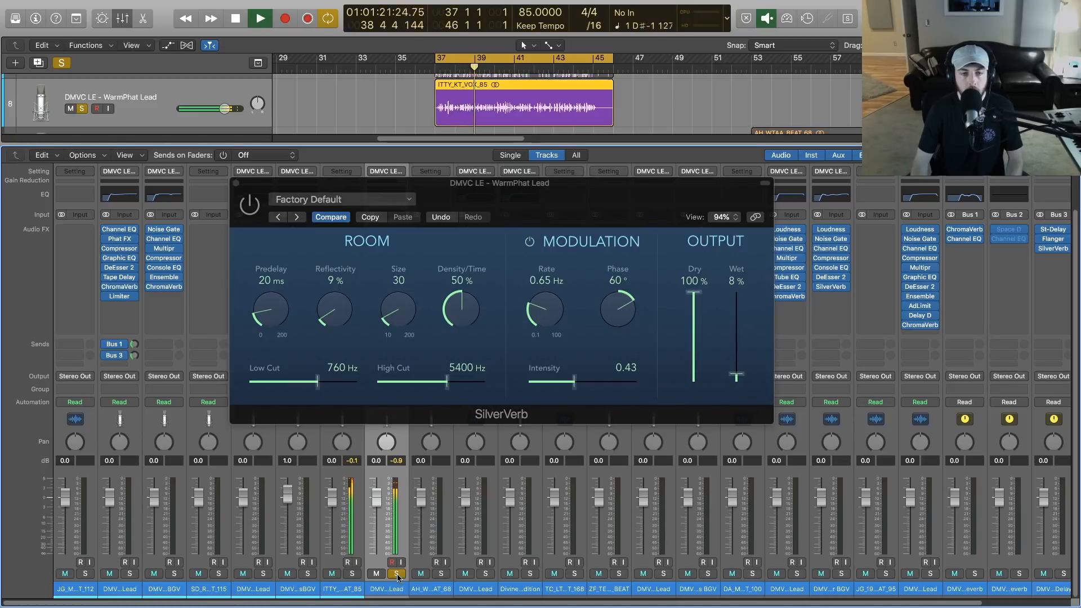
pyautogui.click(251, 210)
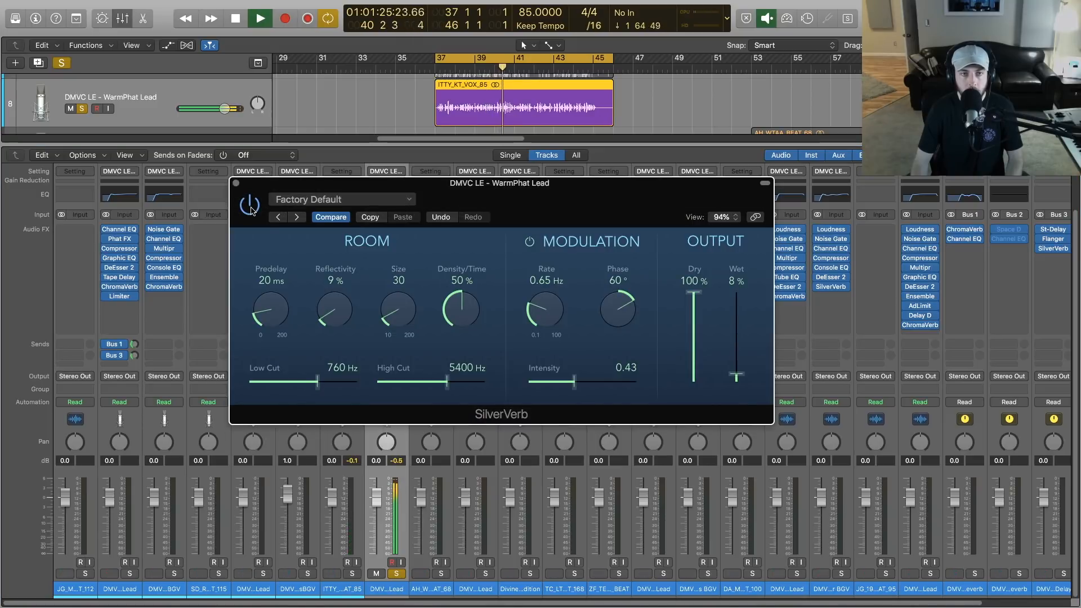
pyautogui.click(397, 574)
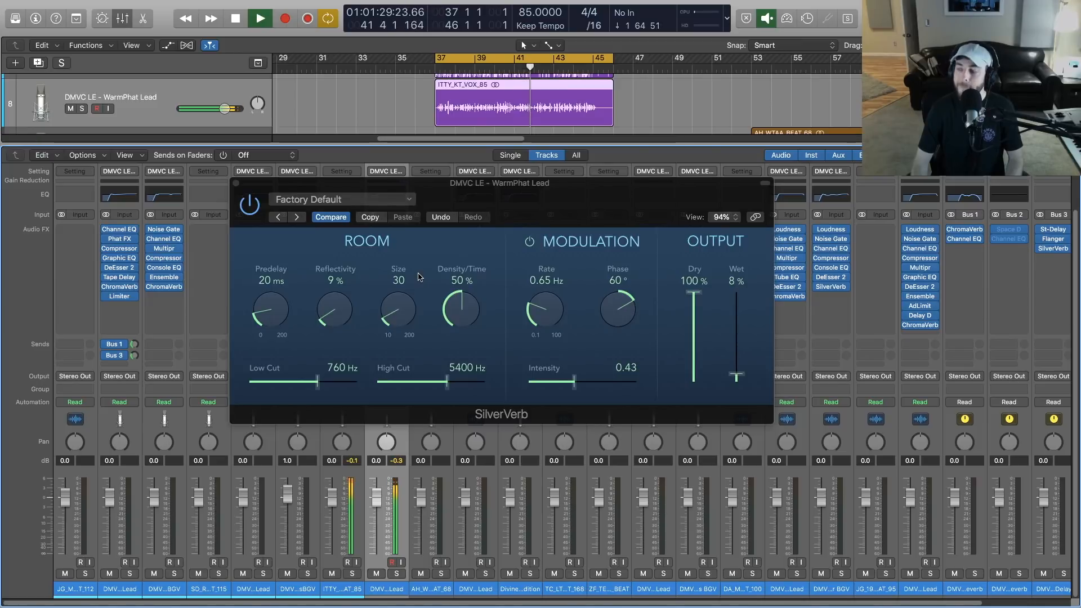
pyautogui.click(250, 211)
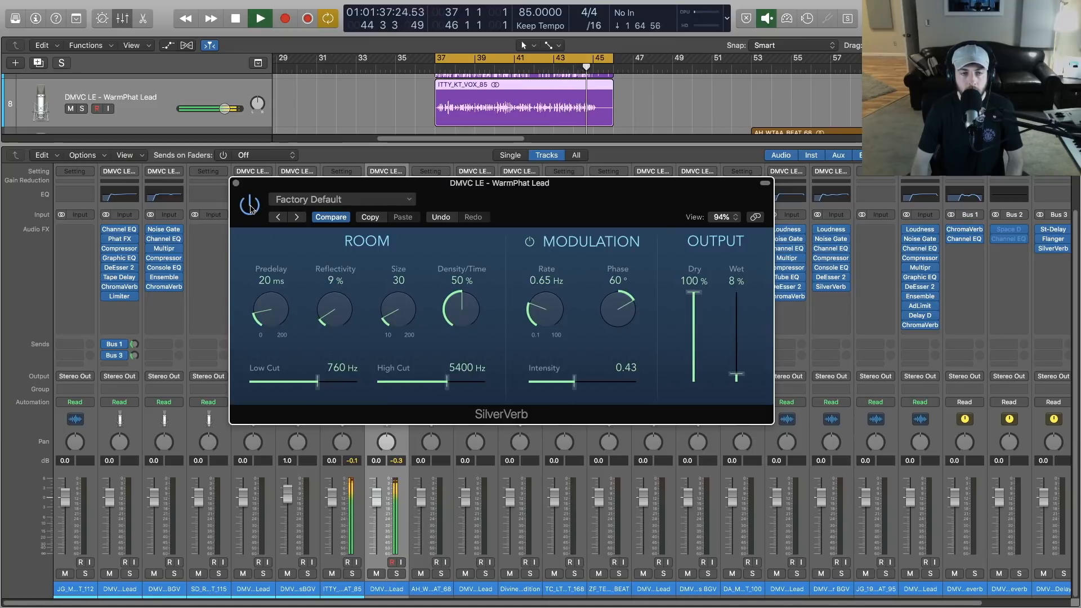
pyautogui.press('space')
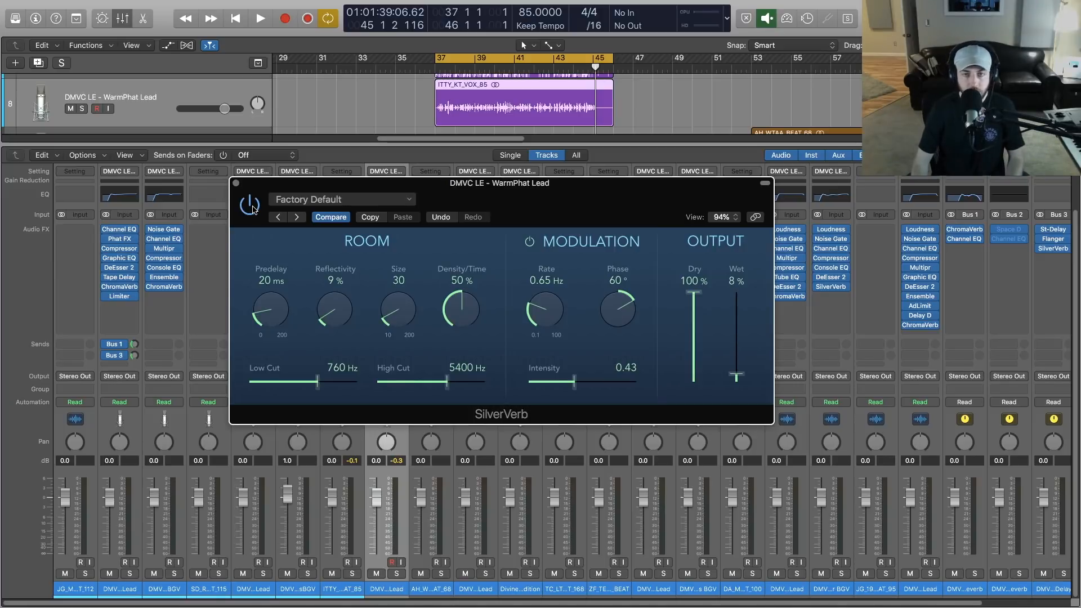
# Close Delay Designer and examine the Tape Delay settings on the Divine Mixing Vocal Chains track, closing that plug-in too.
pyautogui.moveTo(531, 188); pyautogui.dragTo(546, 190)
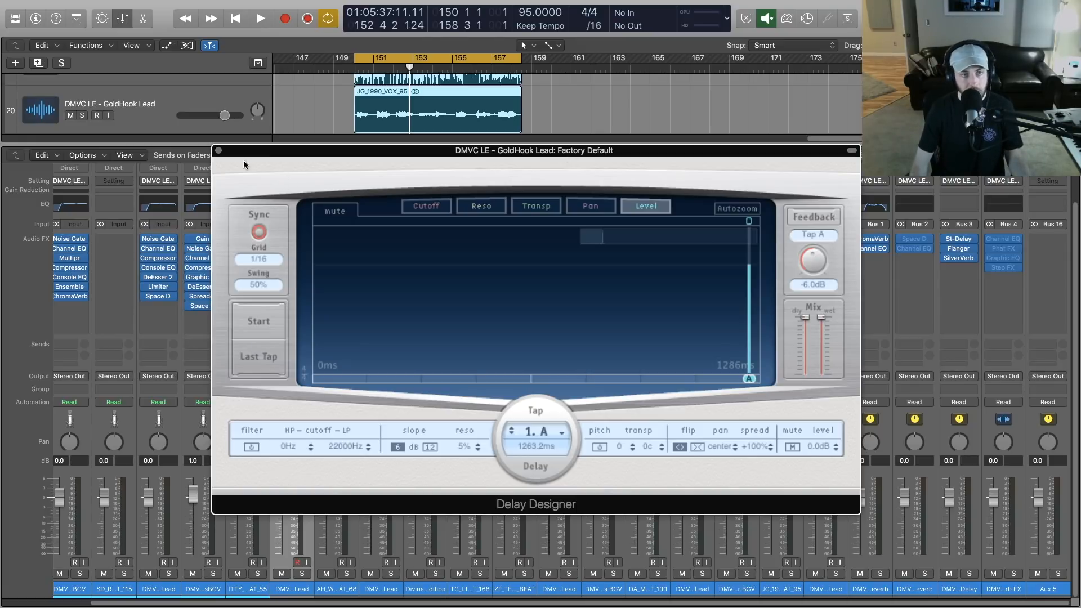
pyautogui.click(219, 151)
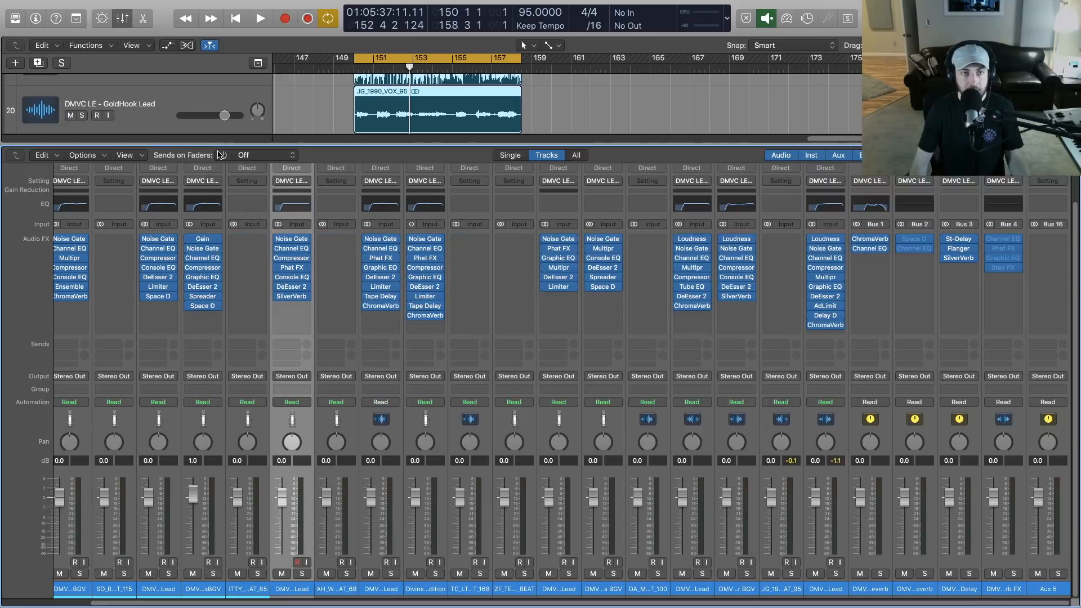
pyautogui.click(434, 307)
pyautogui.moveTo(305, 20); pyautogui.dragTo(570, 118)
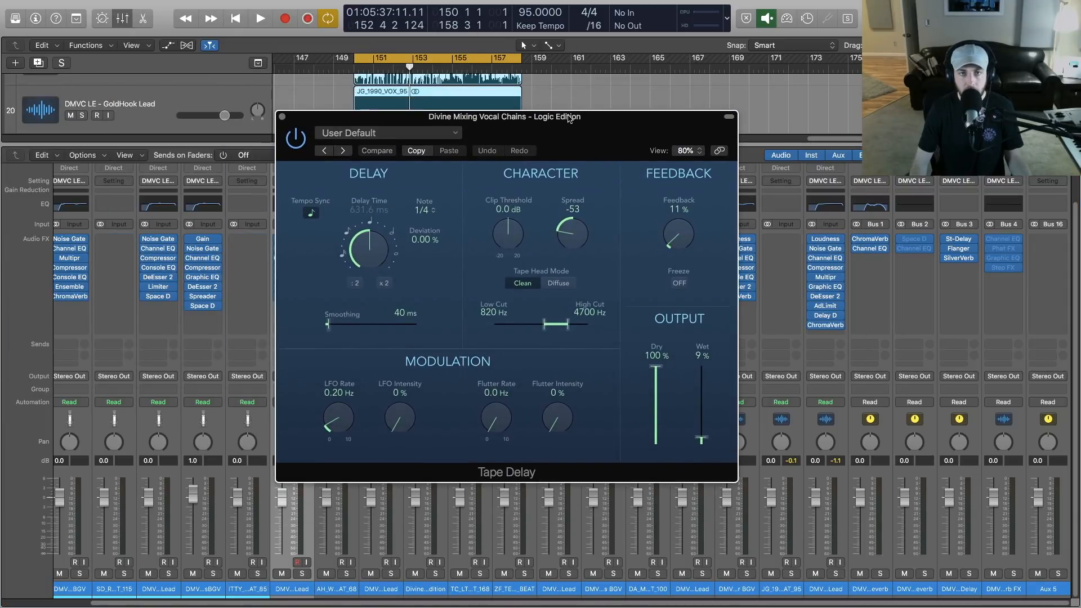
pyautogui.click(282, 117)
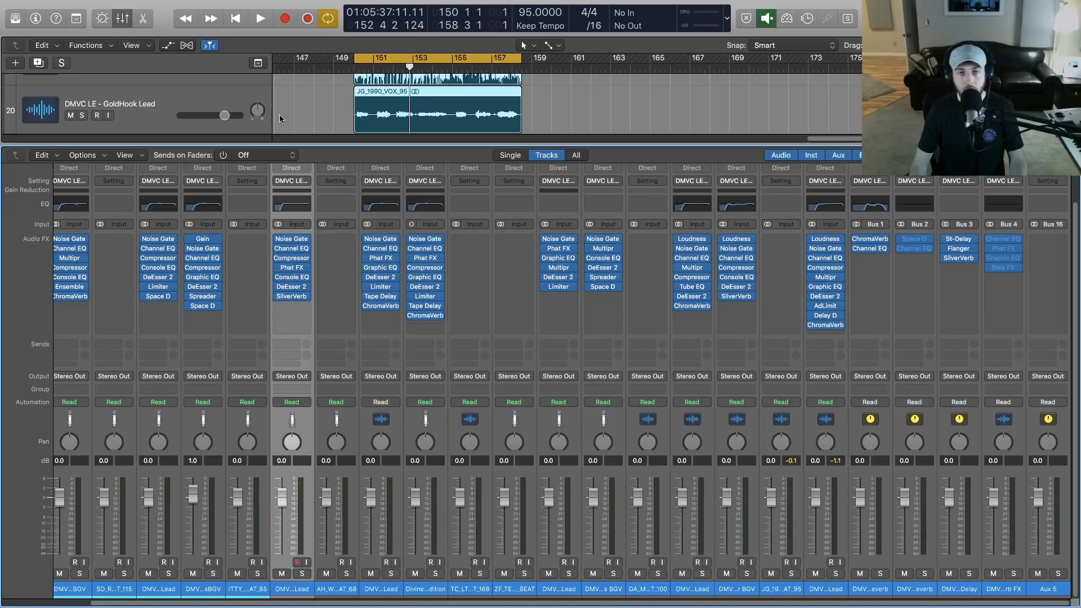
# Reopen Delay Designer on the GoldHook Lead track and examine its Cutoff and Level views.
pyautogui.click(826, 315)
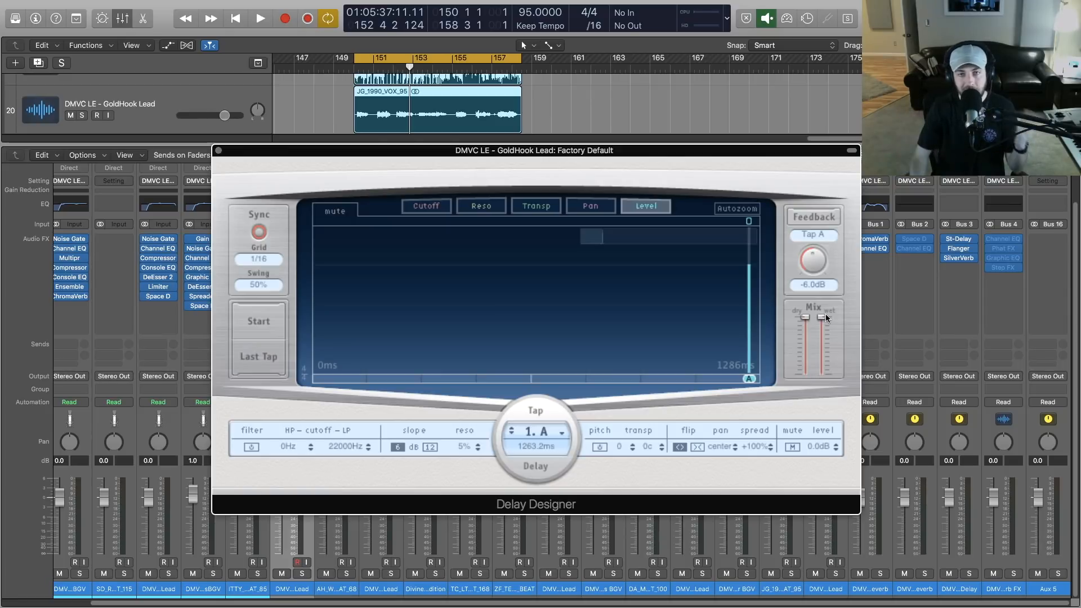
pyautogui.click(438, 209)
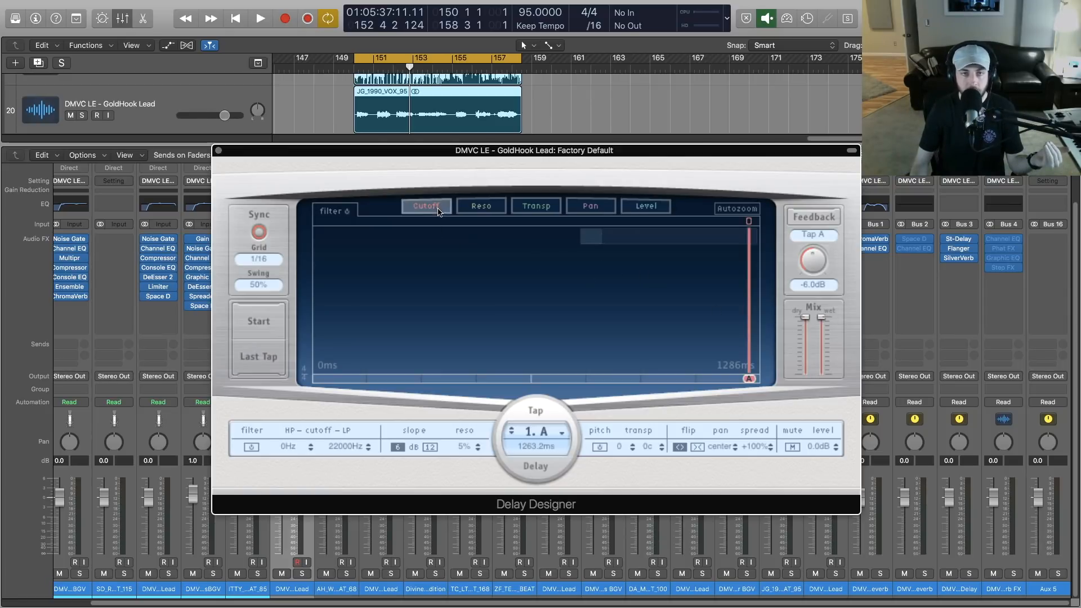
pyautogui.click(645, 207)
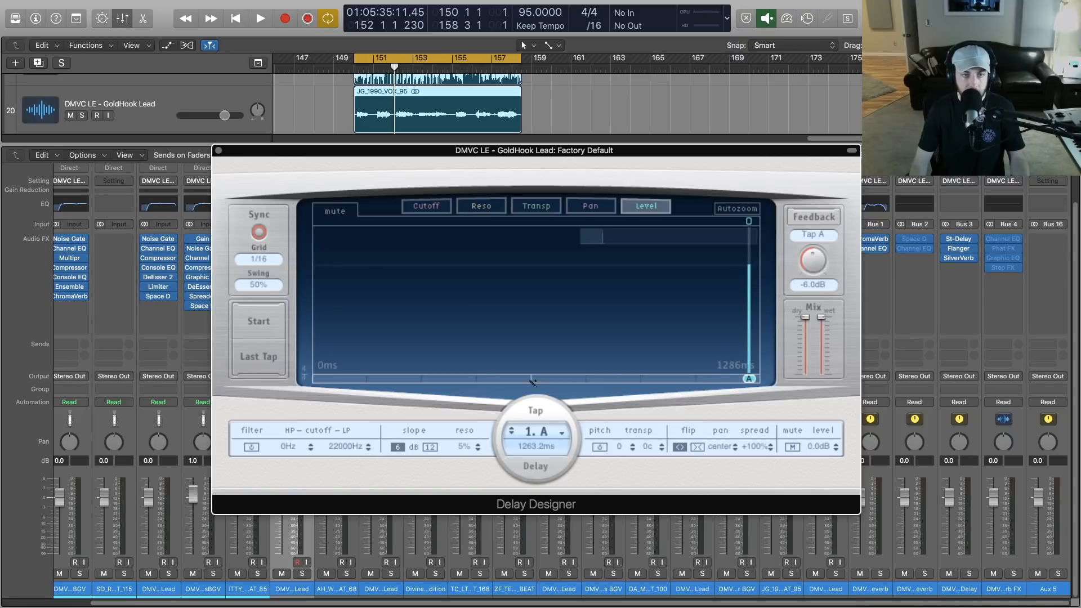
# Set the Delay Designer grid to 1/8 and play the GoldHook section to hear the single-tap delay.
pyautogui.click(263, 260)
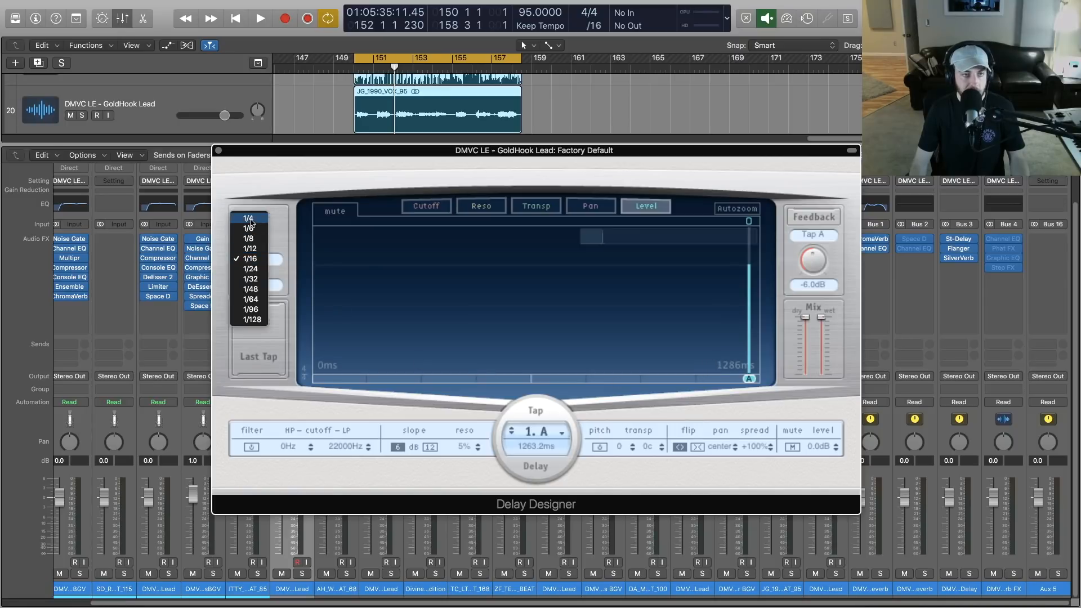
pyautogui.click(252, 239)
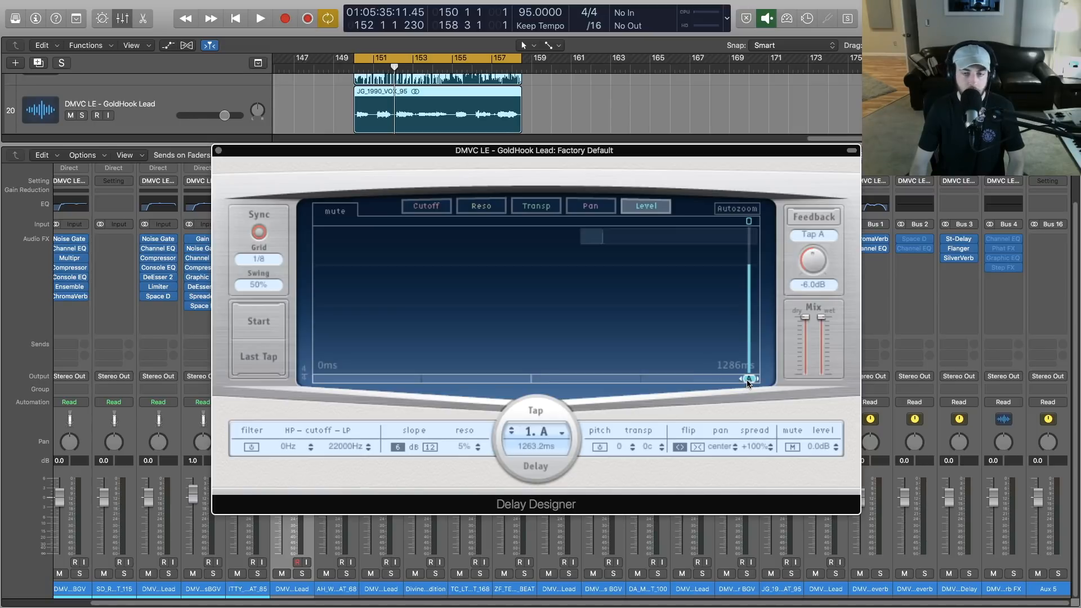
pyautogui.press('space')
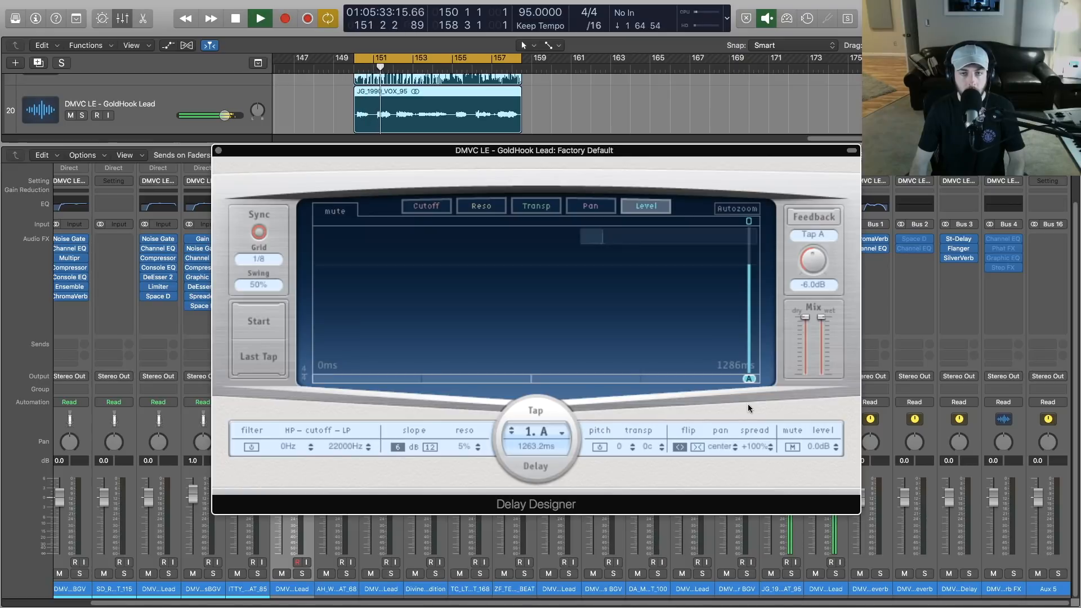
pyautogui.press('space')
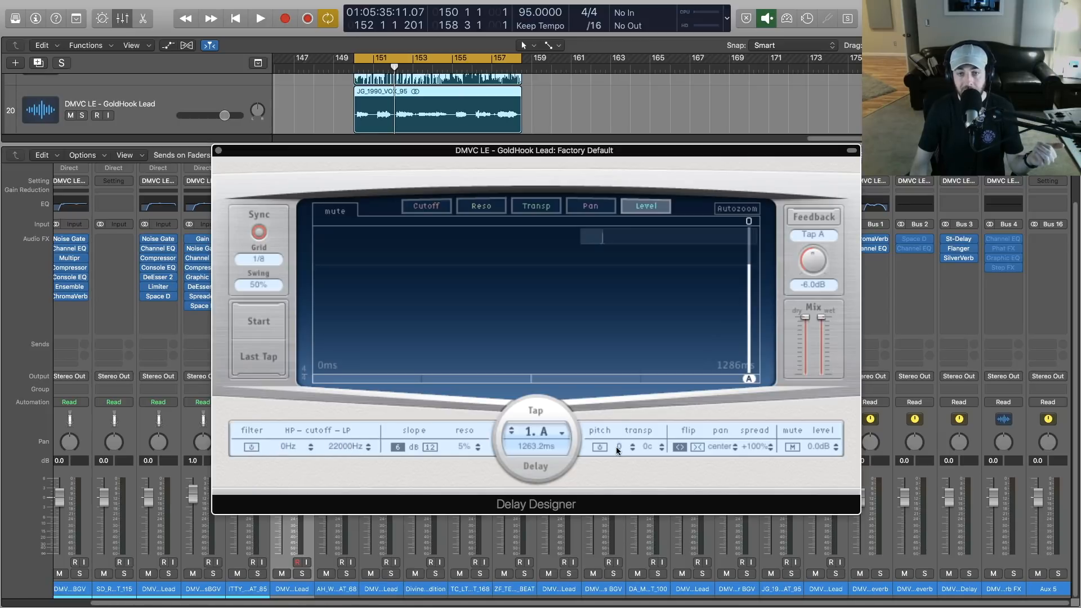
# Enable pitch transposition on tap A and narrow its stereo spread to +60% while the section plays.
pyautogui.click(601, 447)
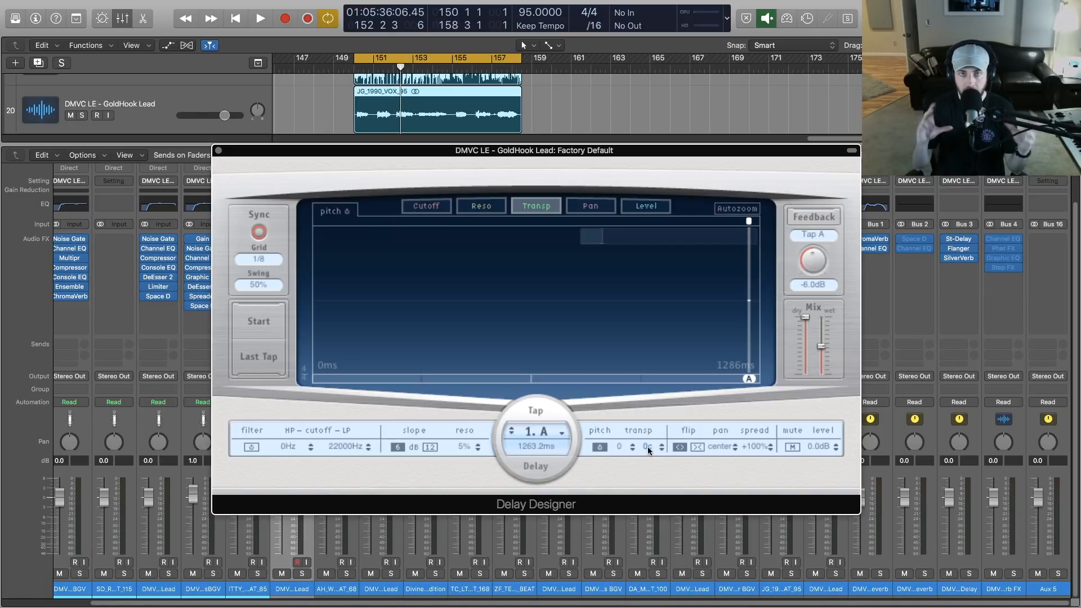
pyautogui.moveTo(753, 447); pyautogui.dragTo(753, 563)
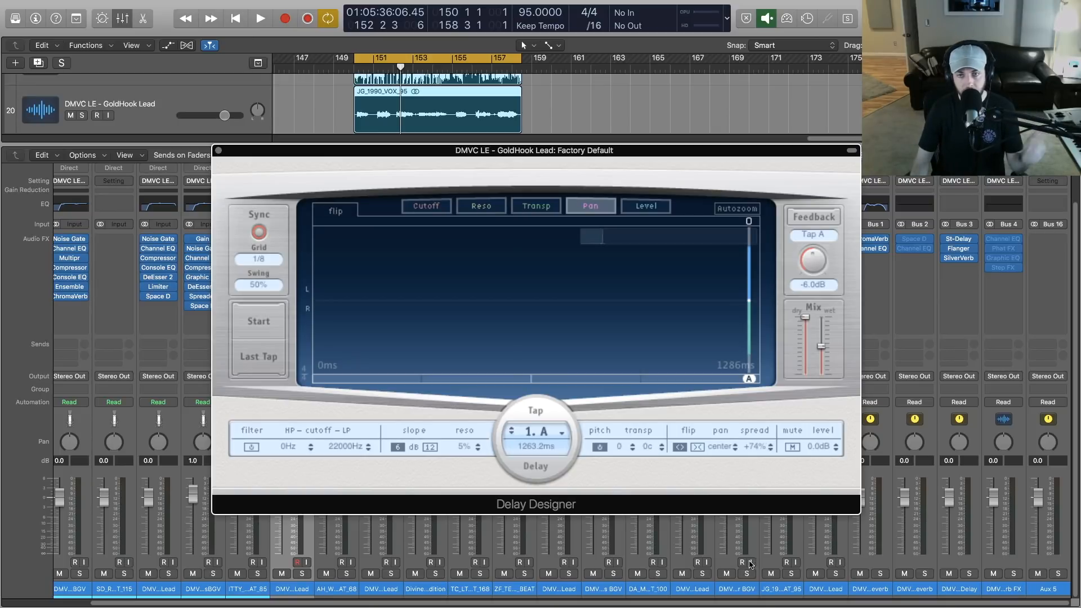
pyautogui.press('space')
pyautogui.moveTo(756, 446); pyautogui.dragTo(757, 516)
# Set tap A's high-pass cutoff to 790 Hz and low-pass cutoff to 5700 Hz, with a level of +1.2 dB.
pyautogui.moveTo(285, 446); pyautogui.dragTo(293, 352)
pyautogui.moveTo(333, 438); pyautogui.dragTo(343, 458)
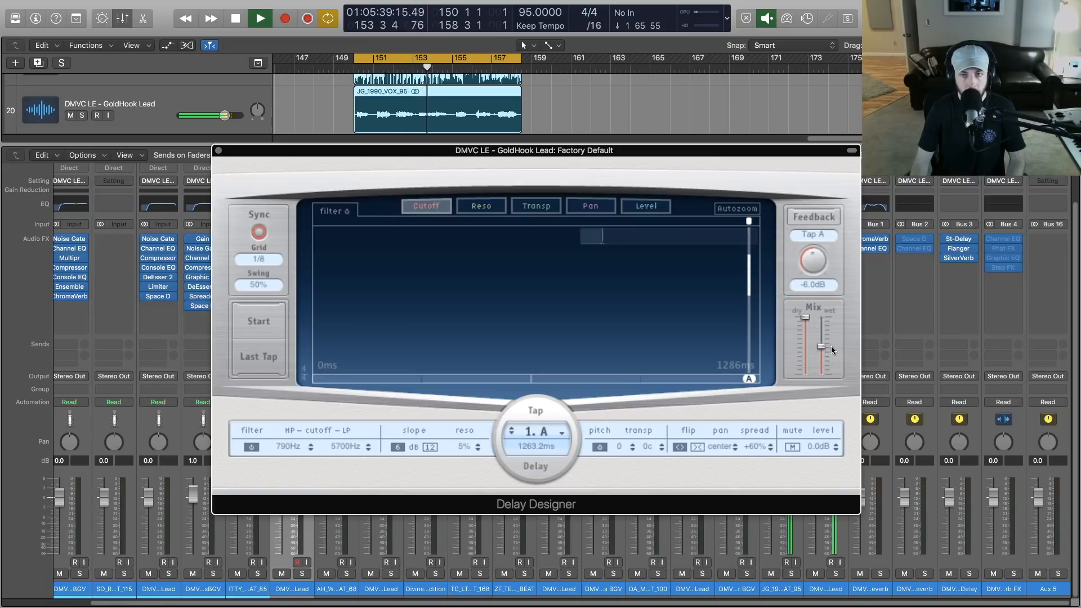
pyautogui.moveTo(824, 443); pyautogui.dragTo(825, 436)
pyautogui.press('space')
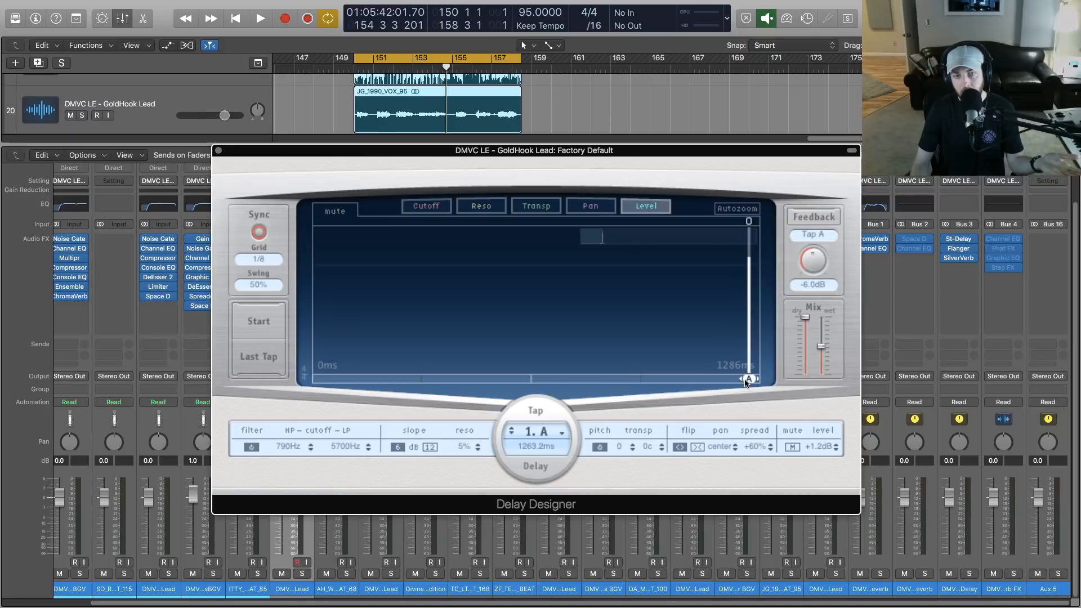
# Add a second delay tap at 631.6 ms, halfway along the timeline, and play the section.
pyautogui.click(529, 379)
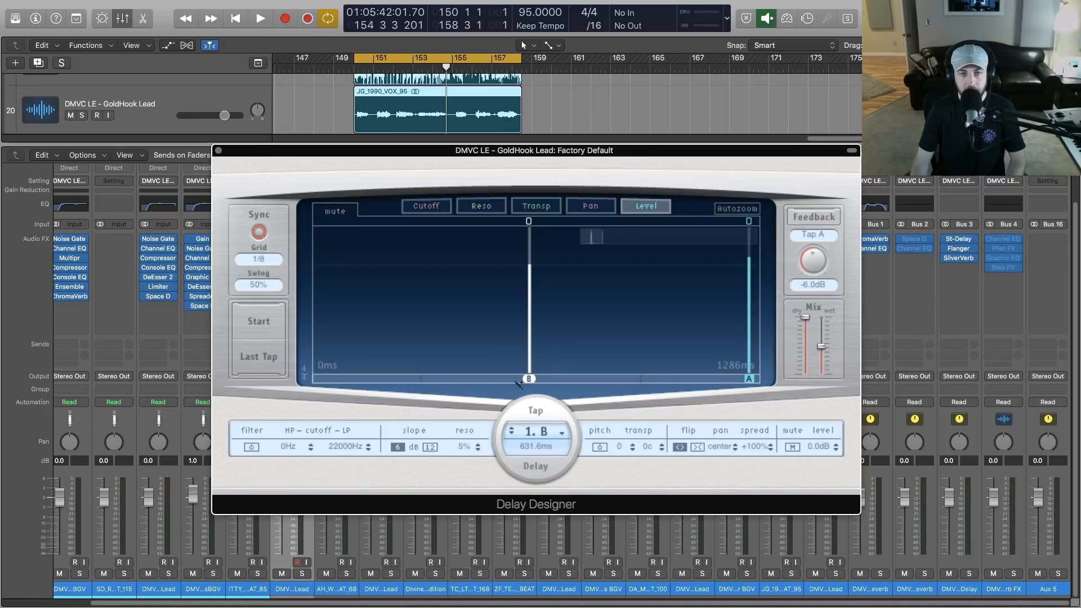
pyautogui.press('space')
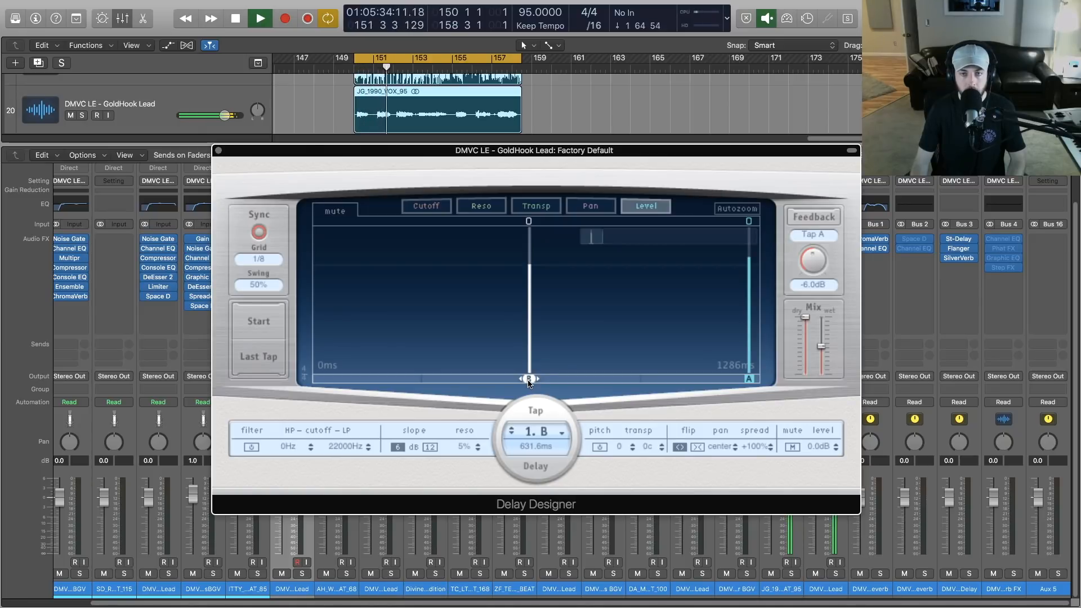
pyautogui.press('space')
# Compare the settings of both taps and filter tap B with a 1120 Hz high-pass and a 6300 Hz low-pass.
pyautogui.click(750, 381)
pyautogui.click(527, 379)
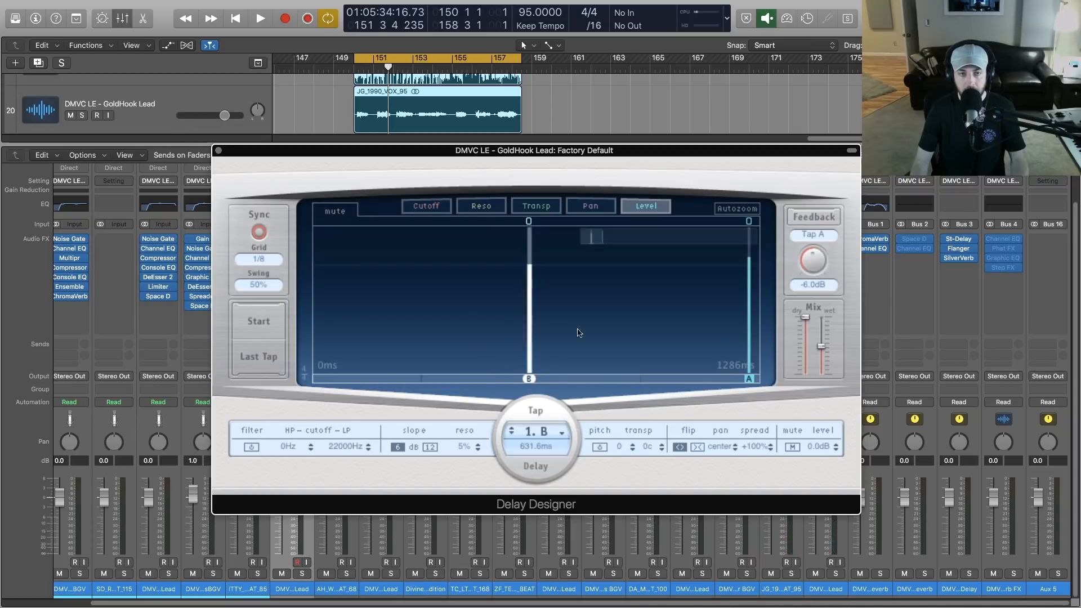
pyautogui.moveTo(287, 445); pyautogui.dragTo(297, 371)
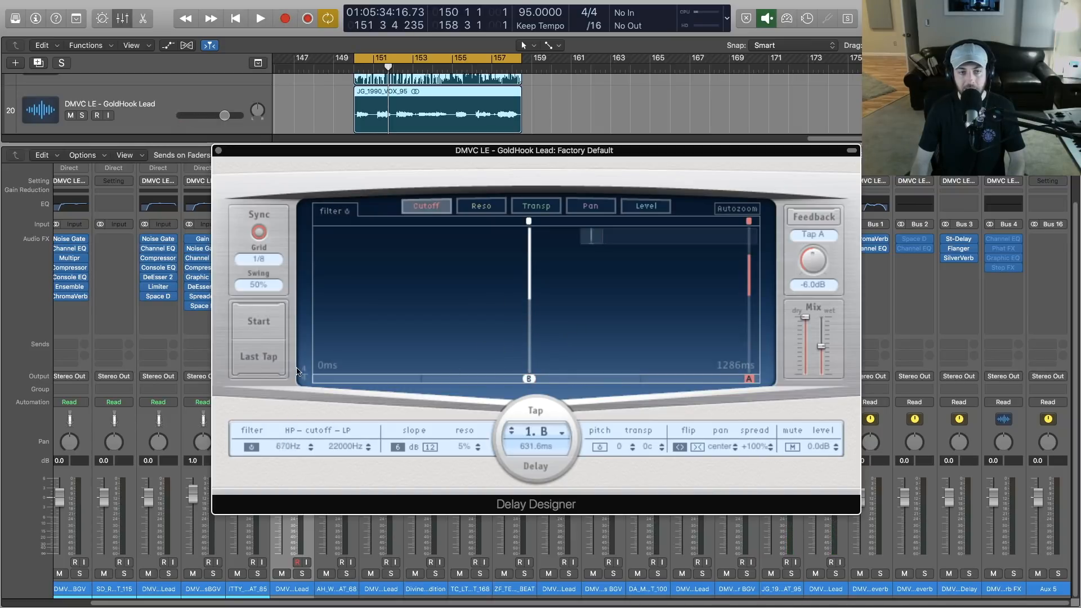
pyautogui.moveTo(333, 449)
pyautogui.mouseDown()
pyautogui.moveTo(336, 503)
pyautogui.moveTo(333, 475)
pyautogui.mouseUp()
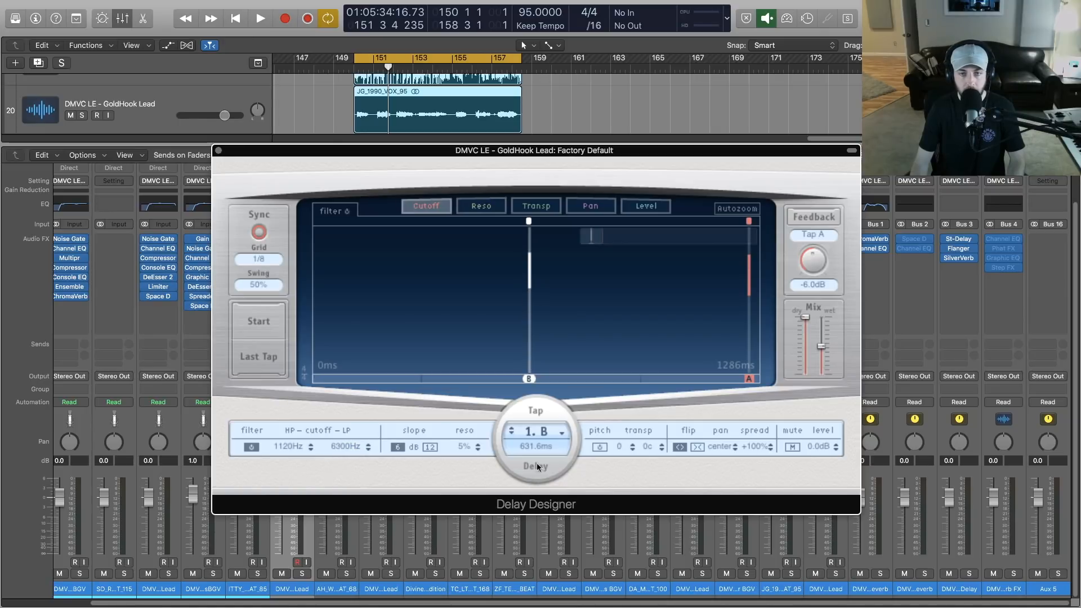
# Set tap B's spread to +74%, resonance to 21% and fine transposition to -14c, auditioning the changes.
pyautogui.moveTo(648, 444); pyautogui.dragTo(649, 415)
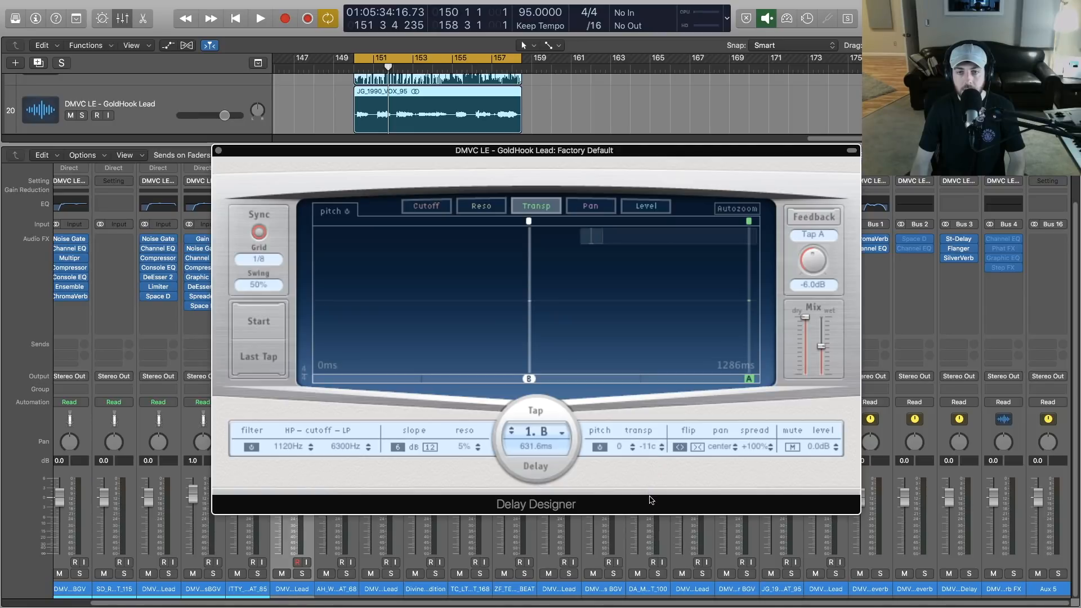
pyautogui.moveTo(753, 446); pyautogui.dragTo(752, 451)
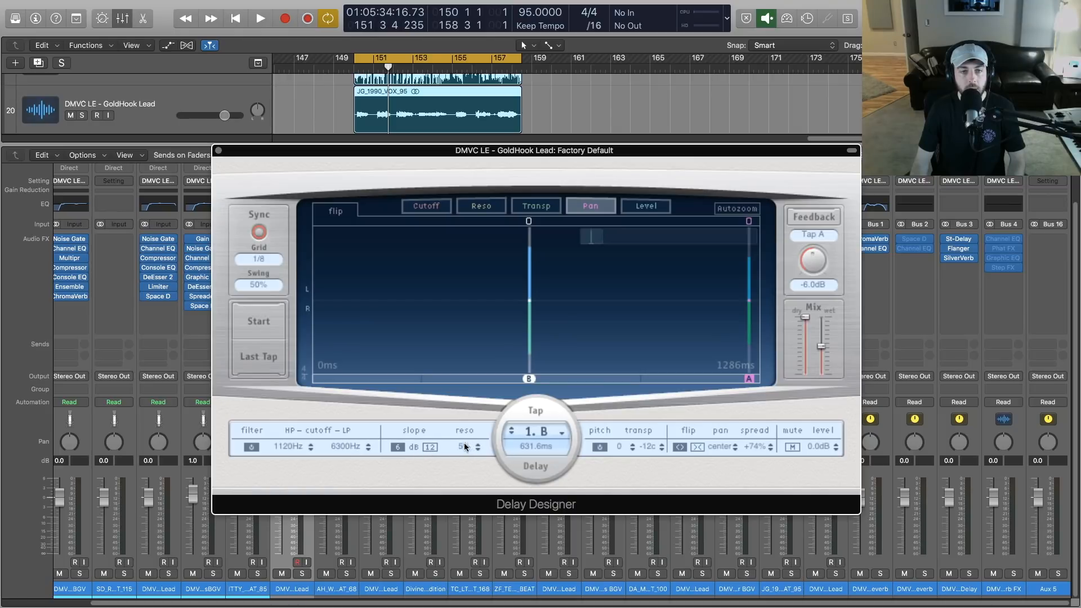
pyautogui.moveTo(464, 445); pyautogui.dragTo(468, 424)
pyautogui.press('space')
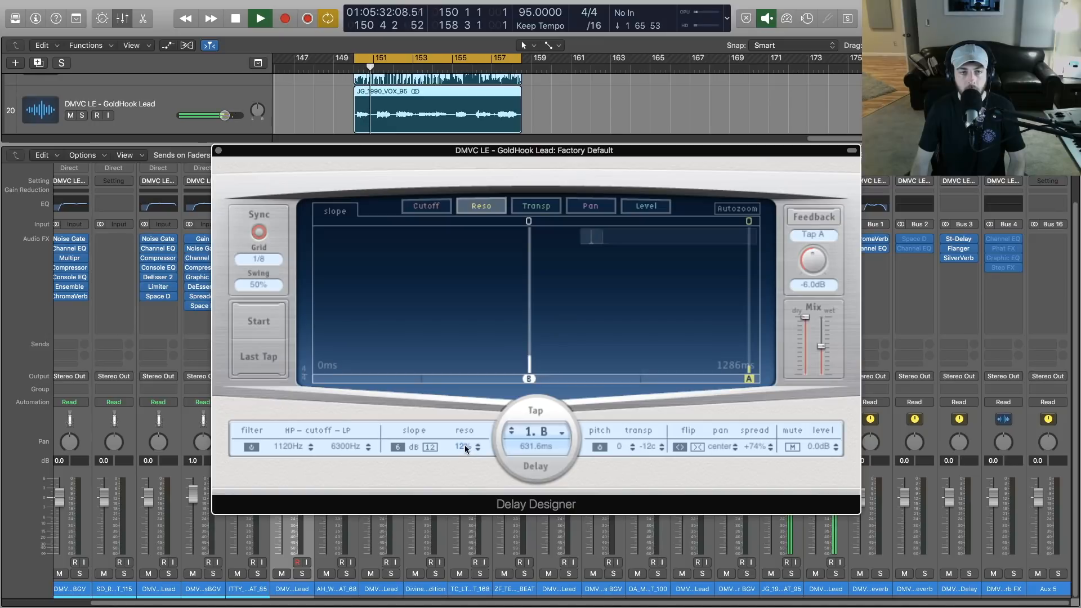
pyautogui.moveTo(464, 445); pyautogui.dragTo(468, 404)
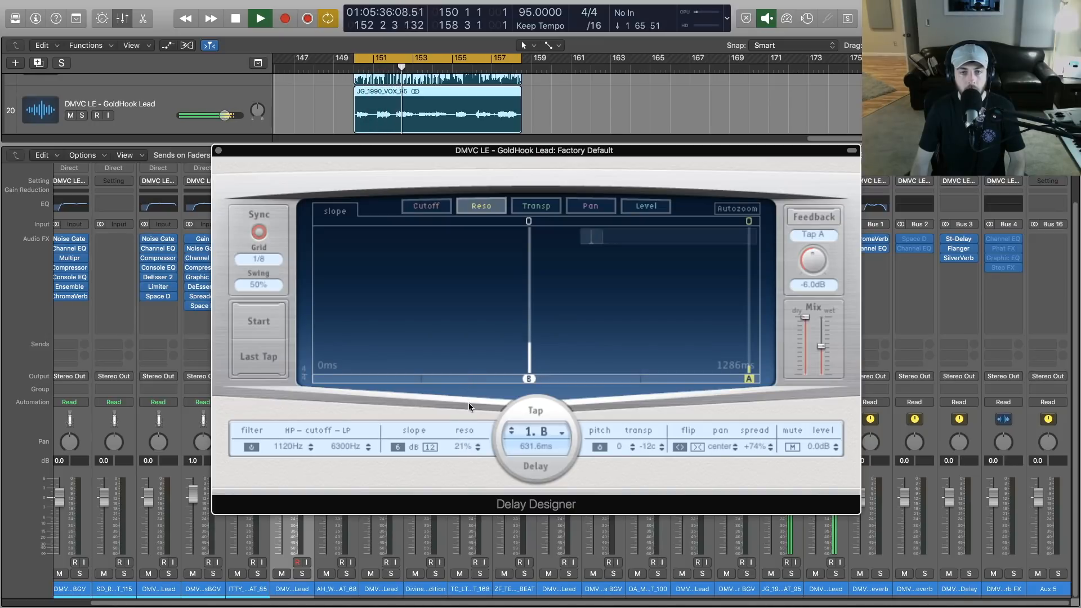
pyautogui.moveTo(645, 451); pyautogui.dragTo(648, 449)
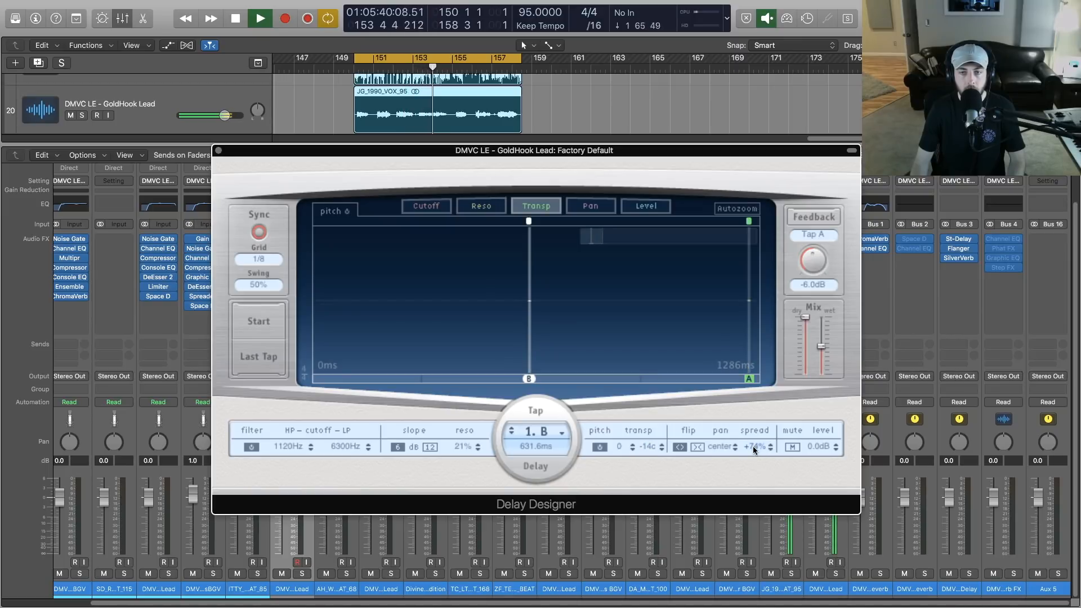
# Lower the Delay Designer's wet mix slightly, stop playback and select tap A.
pyautogui.moveTo(820, 347); pyautogui.dragTo(820, 350)
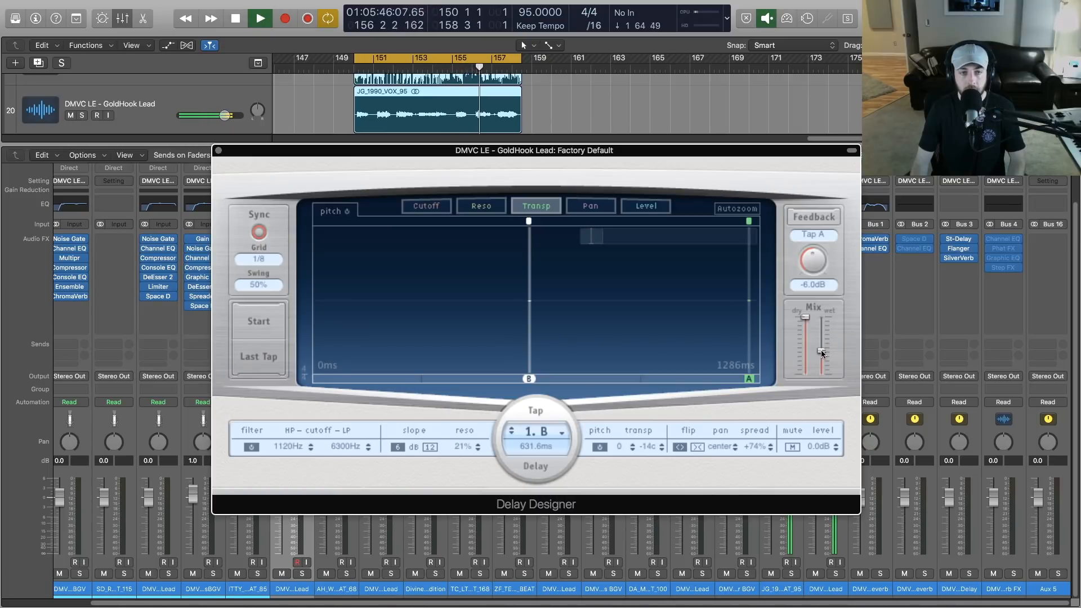
pyautogui.press('space')
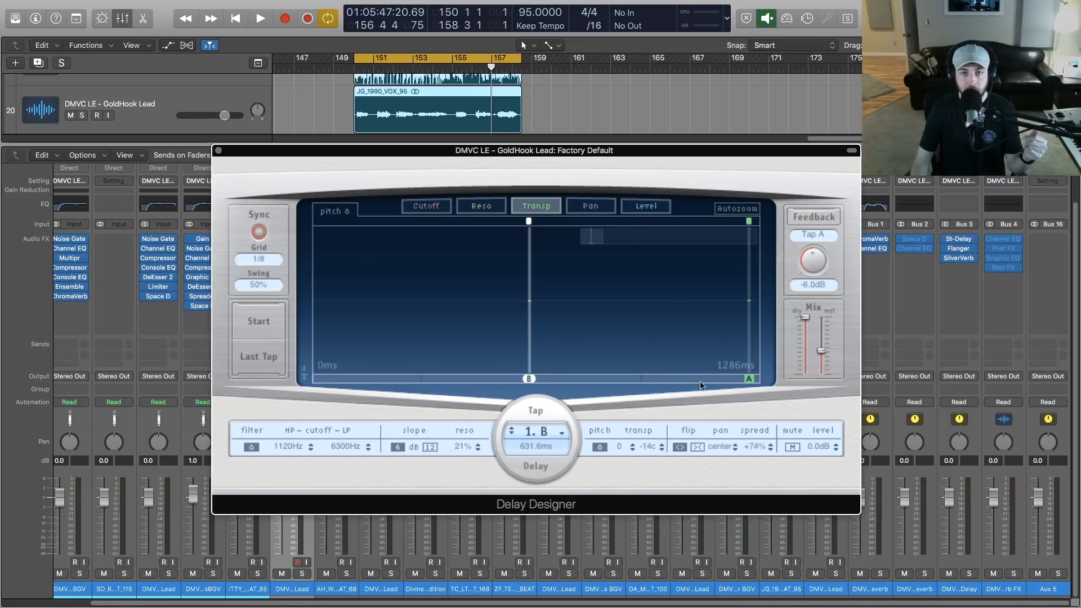
pyautogui.click(750, 377)
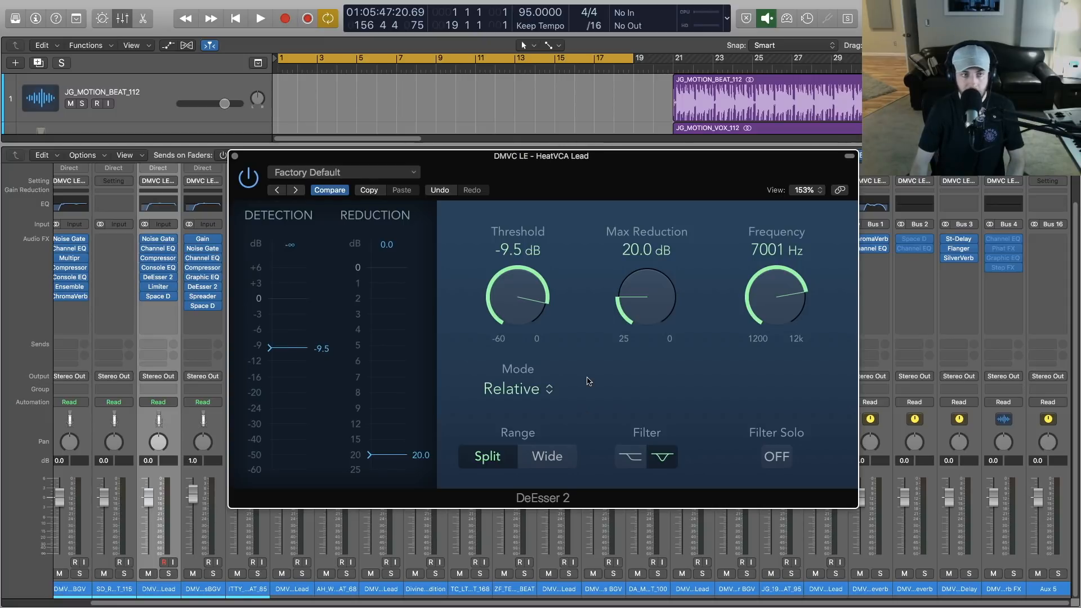
# Play the HeatVCA Lead section and compare DeEsser 2 bypassed and enabled.
pyautogui.press('space')
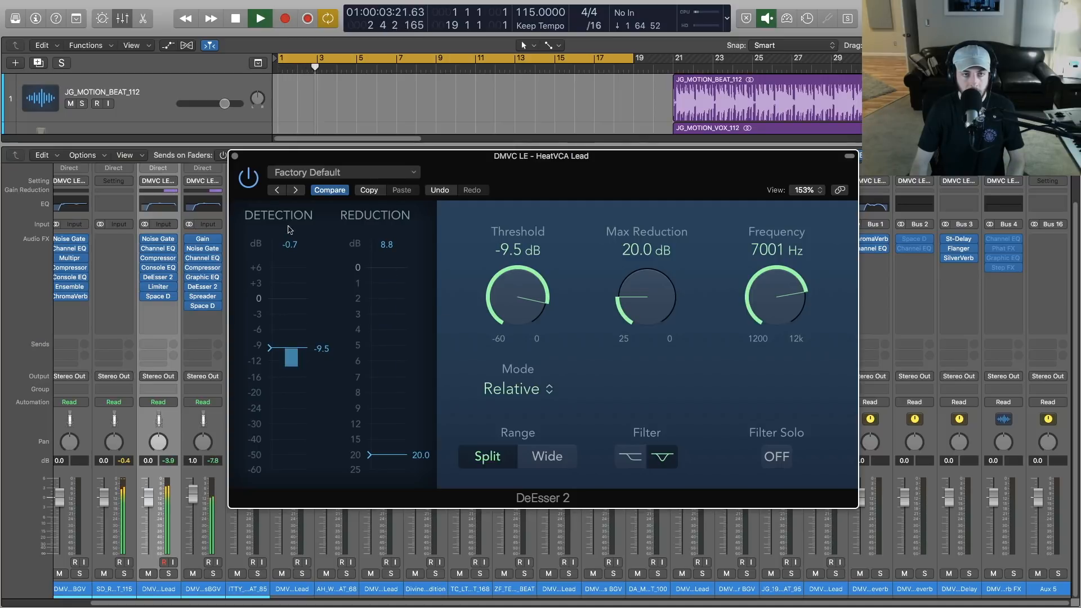
pyautogui.click(255, 184)
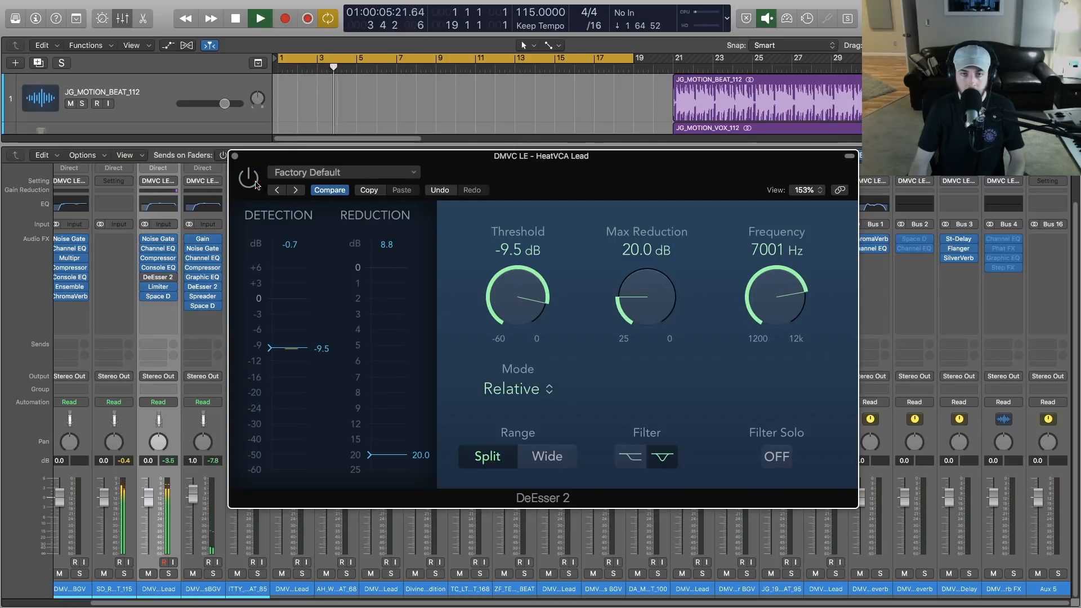
pyautogui.click(255, 184)
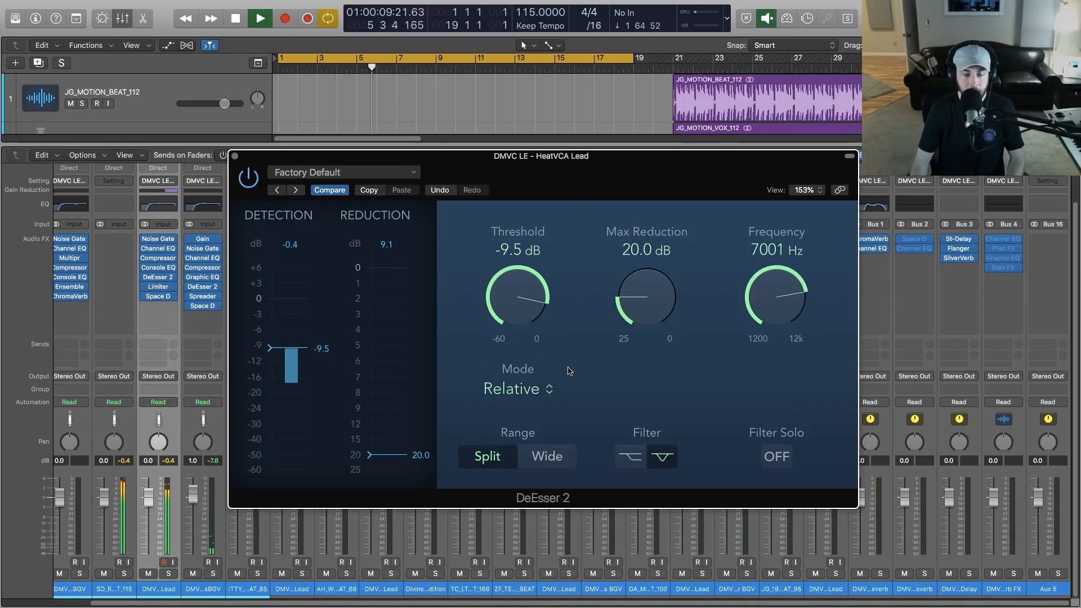
pyautogui.press('space')
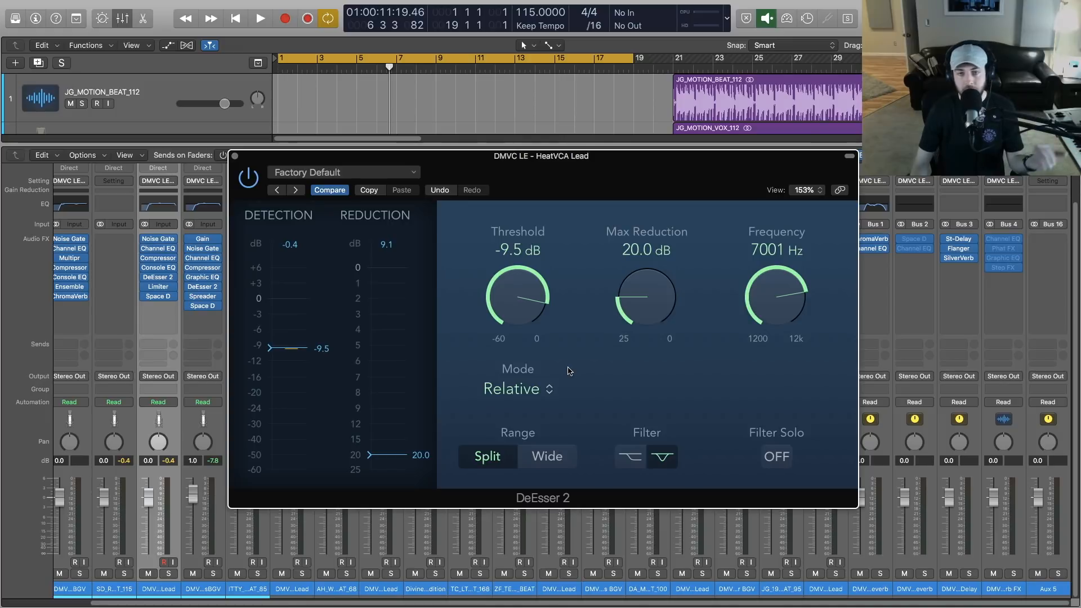
# Examine the DeEsser 2 mode options and set the threshold to -10.7 dB.
pyautogui.click(522, 394)
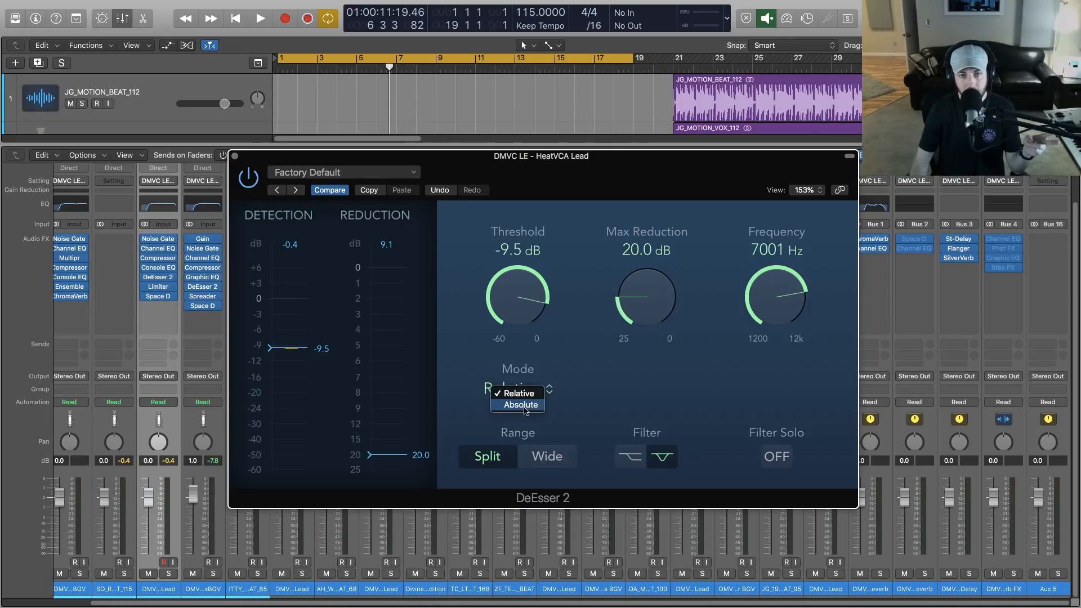
pyautogui.click(604, 381)
pyautogui.moveTo(294, 350)
pyautogui.mouseDown()
pyautogui.moveTo(292, 421)
pyautogui.moveTo(303, 356)
pyautogui.mouseUp()
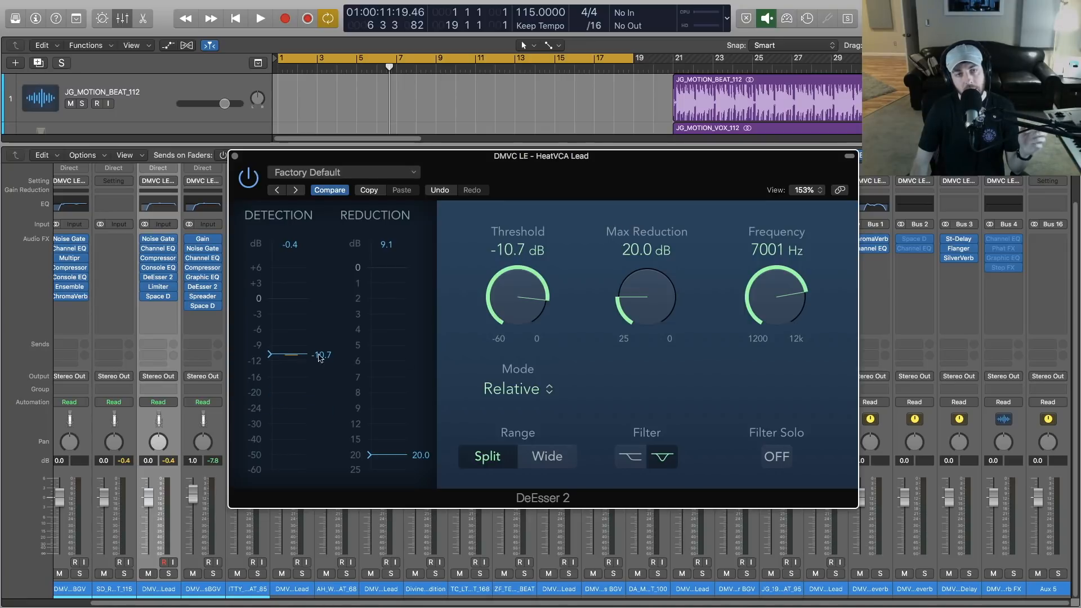
# Try Absolute mode with a -25.4 dB threshold, and restore Relative mode with the threshold at -13.6 dB.
pyautogui.click(517, 389)
pyautogui.click(517, 406)
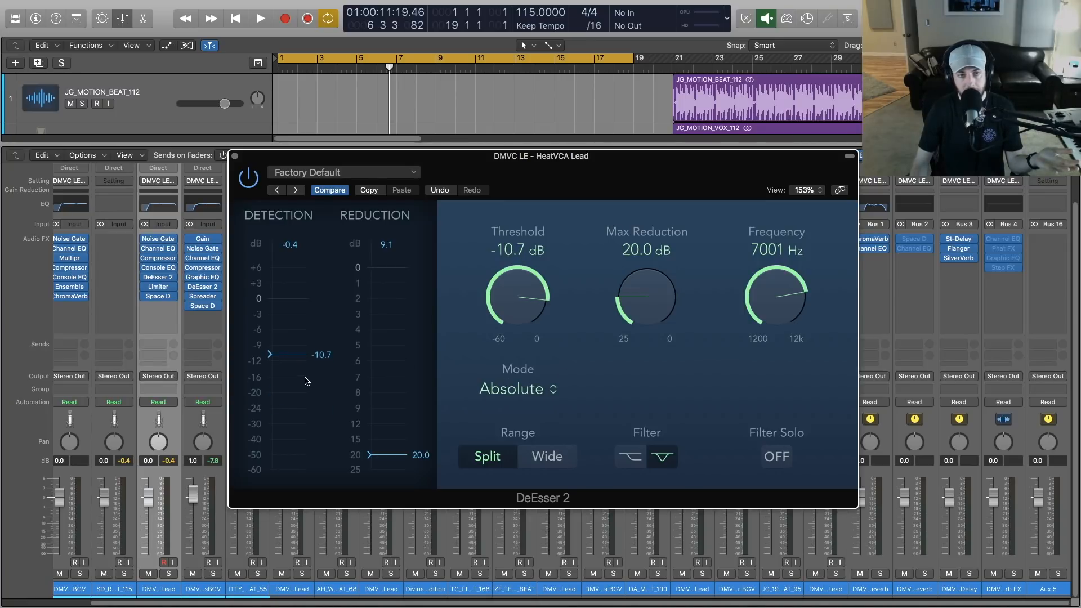
pyautogui.moveTo(298, 358); pyautogui.dragTo(293, 412)
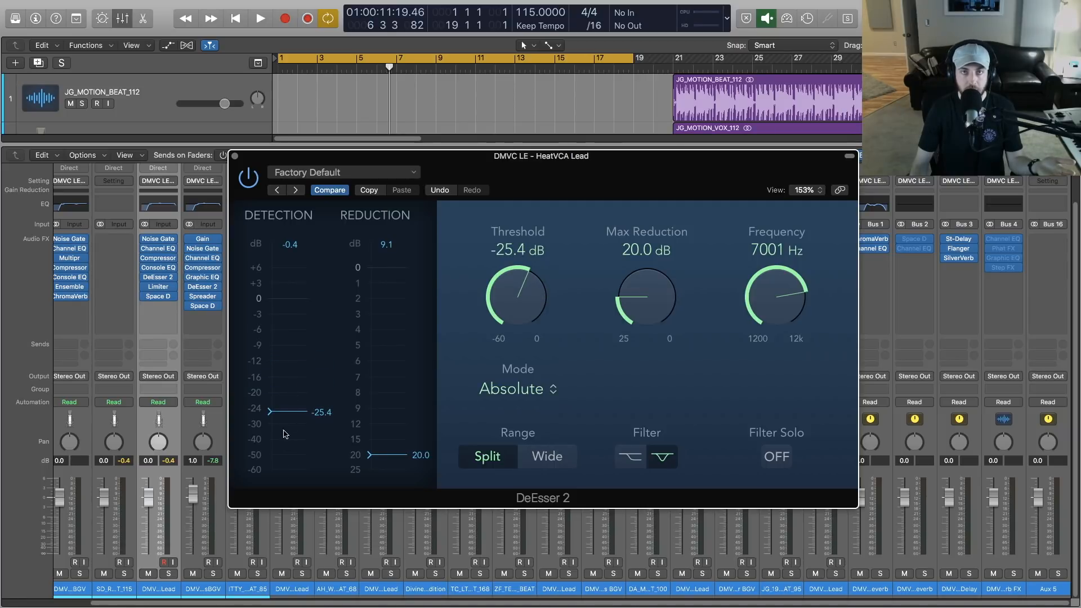
pyautogui.moveTo(290, 412); pyautogui.dragTo(300, 367)
pyautogui.click(501, 390)
pyautogui.click(509, 383)
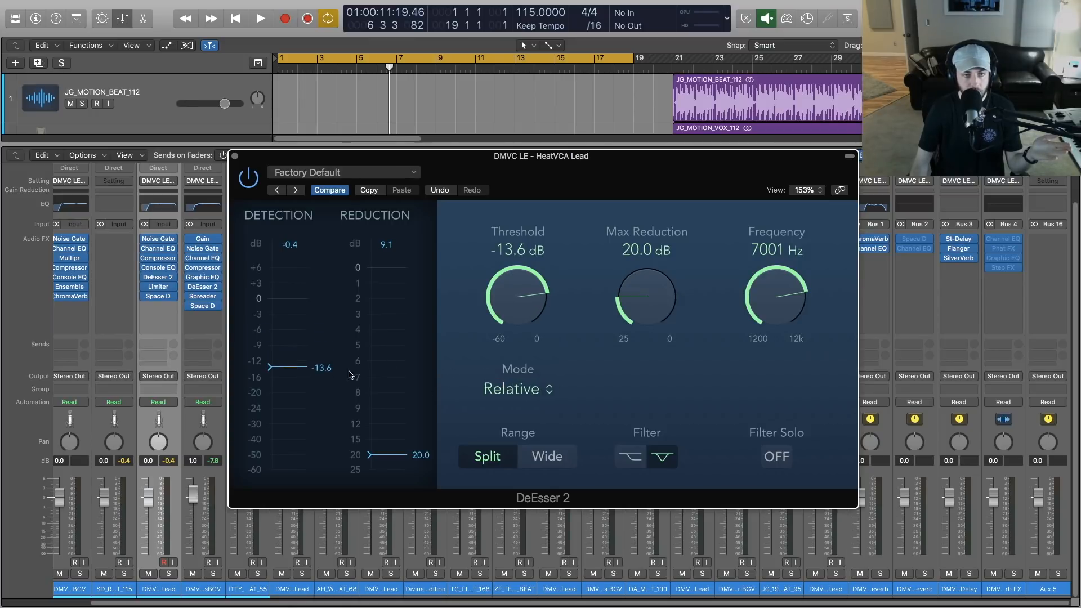
# Raise the threshold to -5.5 dB and lower it to -10.8 dB while the section plays.
pyautogui.moveTo(302, 368); pyautogui.dragTo(299, 330)
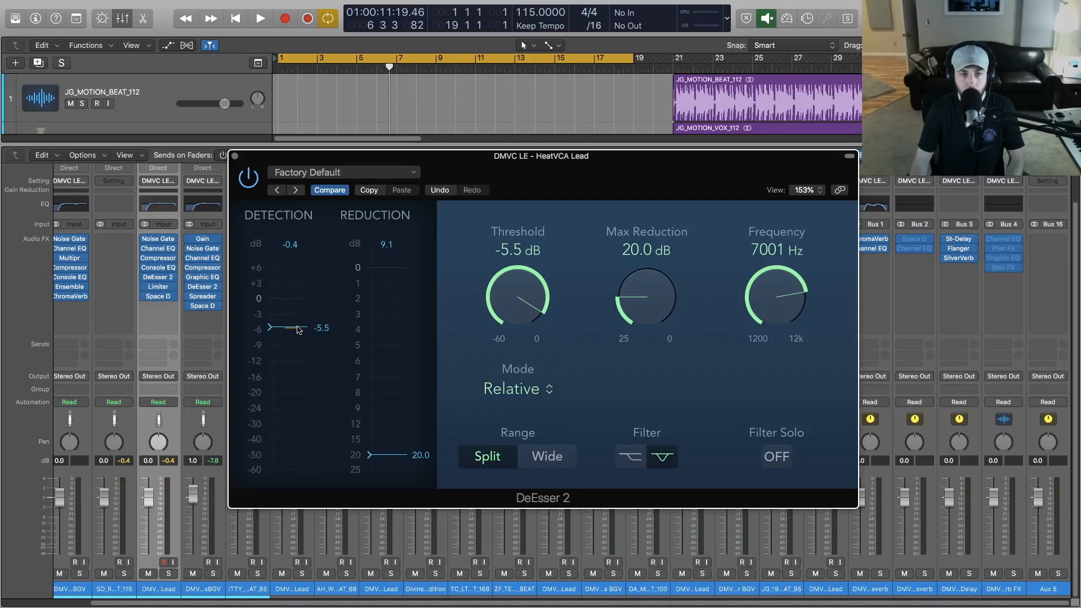
pyautogui.press('space')
pyautogui.moveTo(299, 329); pyautogui.dragTo(299, 355)
pyautogui.press('space')
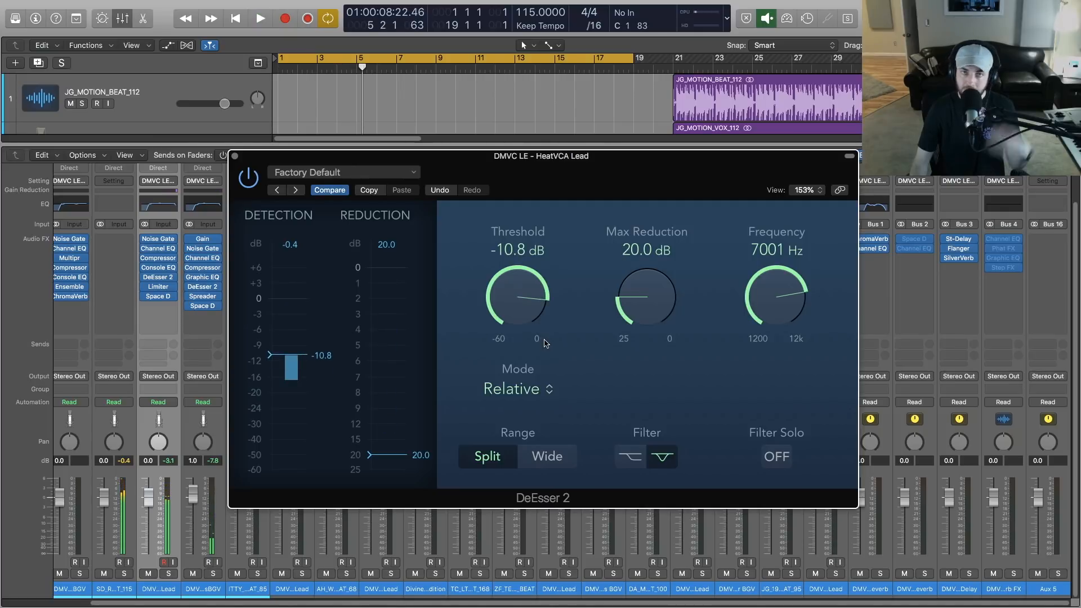
# Recheck the mode options and switch between Split and Wide range, leaving DeEsser 2 on Wide.
pyautogui.click(530, 391)
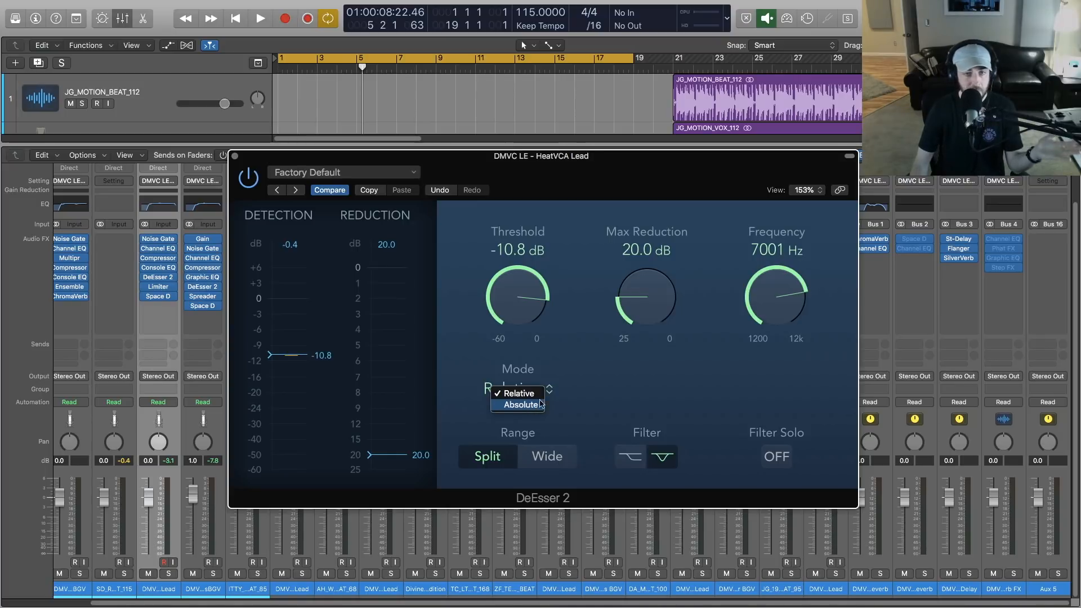
pyautogui.click(572, 393)
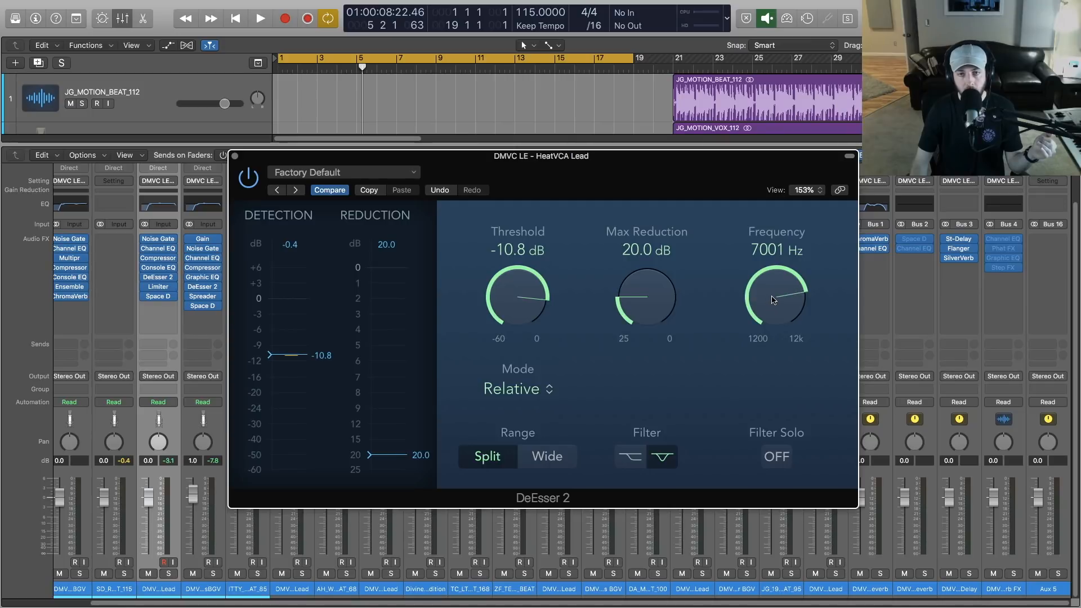
pyautogui.click(545, 461)
pyautogui.click(494, 460)
pyautogui.click(545, 461)
pyautogui.click(500, 460)
pyautogui.click(538, 462)
# Play the section with DeEsser 2, setting the frequency to 5305 Hz and the threshold to -8.3 dB.
pyautogui.press('space')
pyautogui.moveTo(289, 355); pyautogui.dragTo(289, 331)
pyautogui.moveTo(773, 307); pyautogui.dragTo(771, 326)
pyautogui.moveTo(299, 331); pyautogui.dragTo(299, 345)
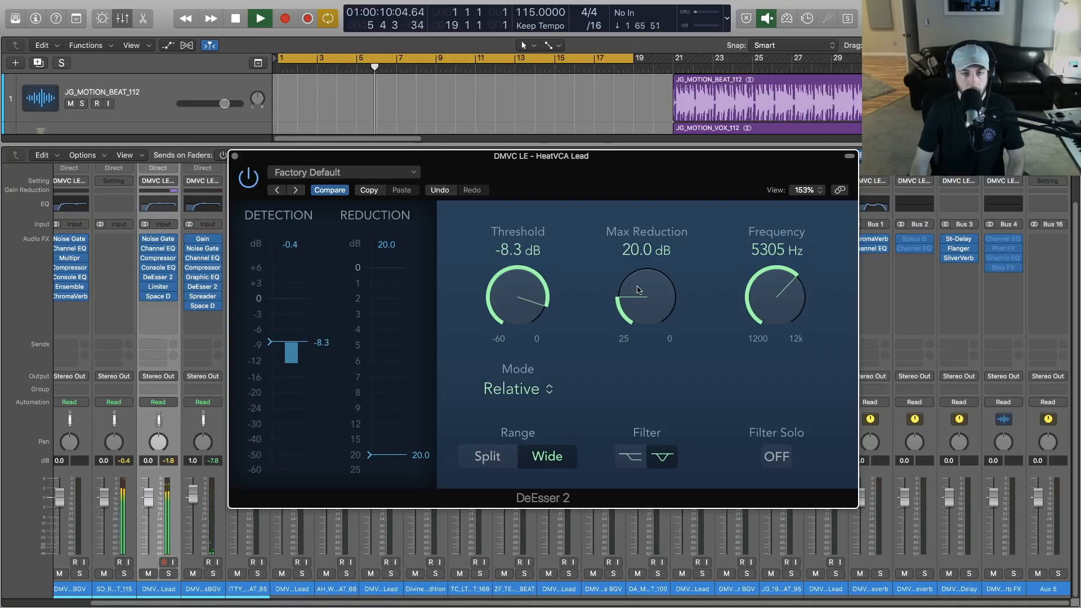
# Stop playback and switch DeEsser 2 to Split range and Absolute mode.
pyautogui.press('space')
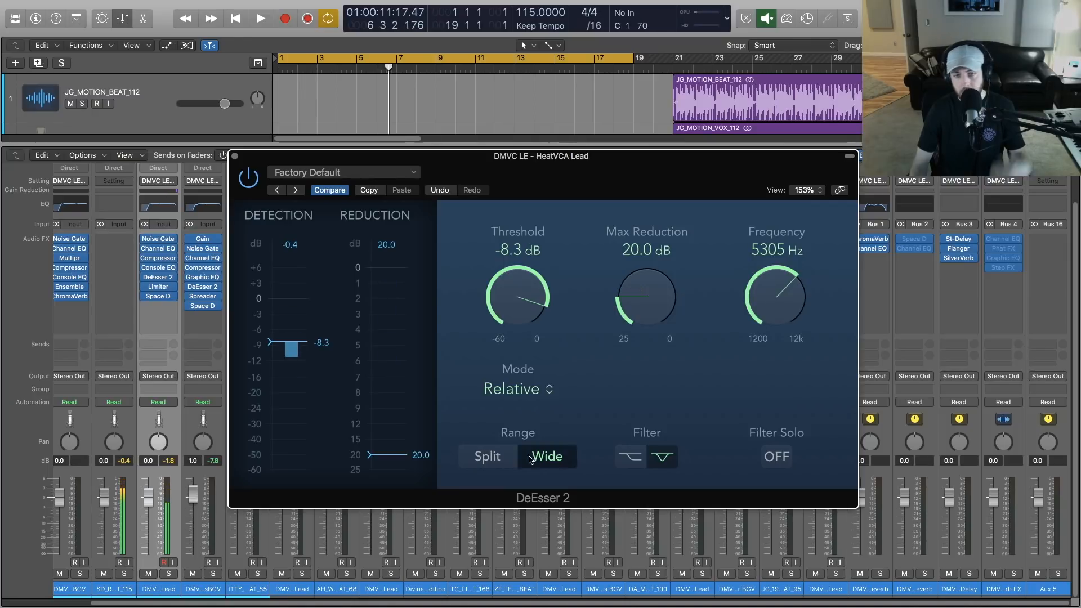
pyautogui.click(487, 456)
pyautogui.click(512, 391)
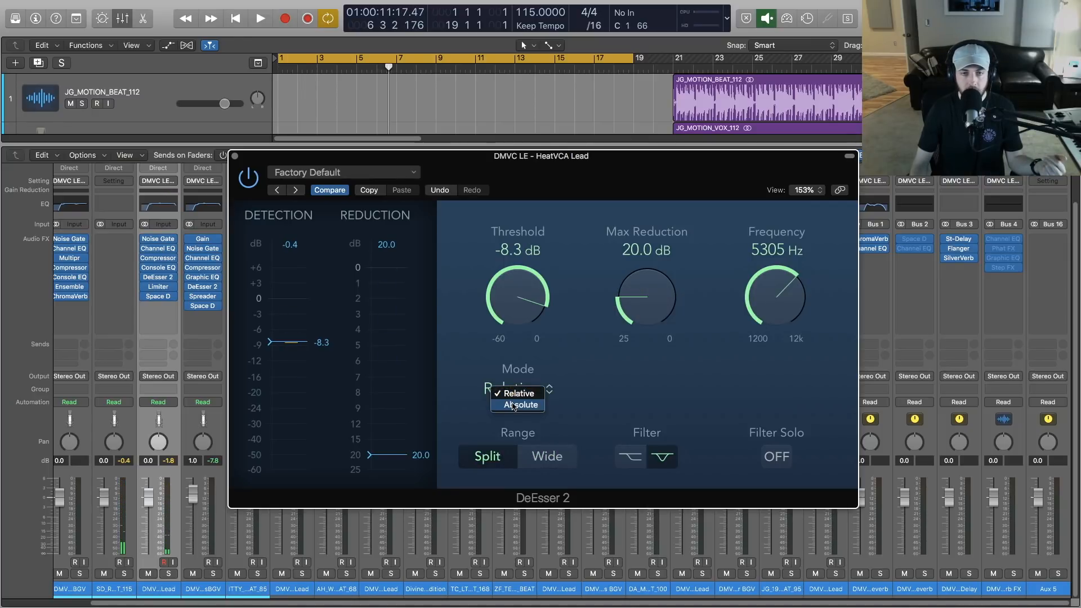
pyautogui.click(516, 407)
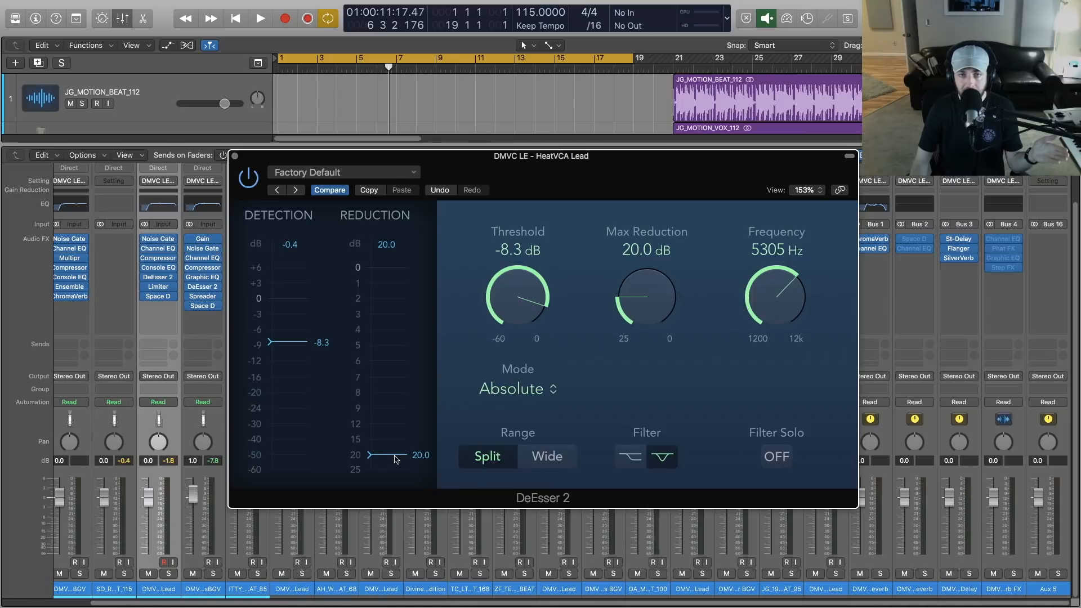
# Set the max reduction to 8.2 dB, and play the section while setting the threshold to -28.3 dB and the frequency to 5354 Hz.
pyautogui.moveTo(396, 455)
pyautogui.mouseDown()
pyautogui.moveTo(394, 391)
pyautogui.moveTo(393, 401)
pyautogui.mouseUp()
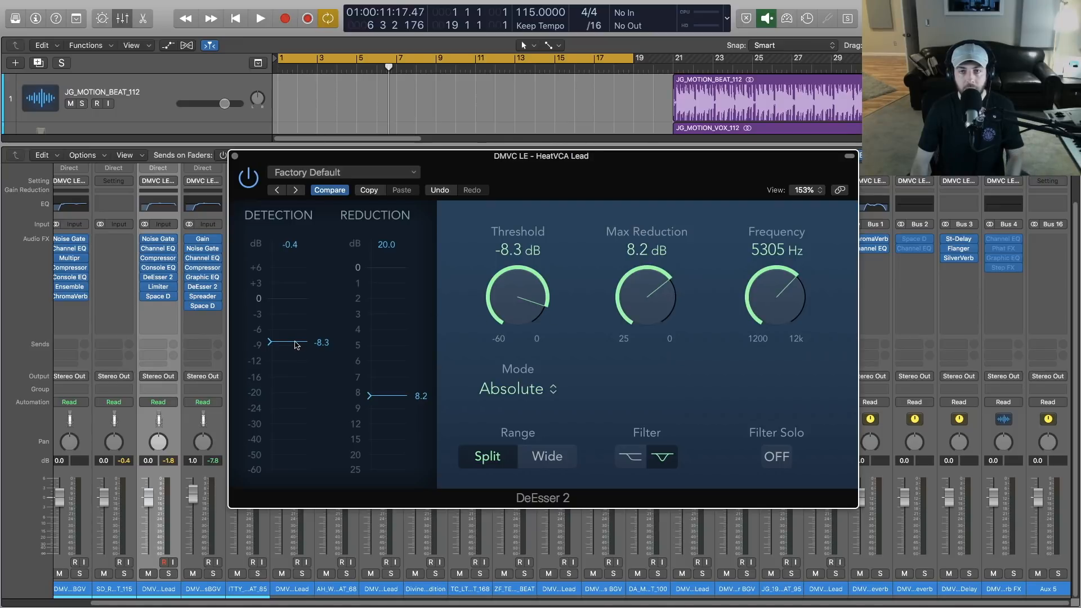
pyautogui.moveTo(769, 310); pyautogui.dragTo(767, 303)
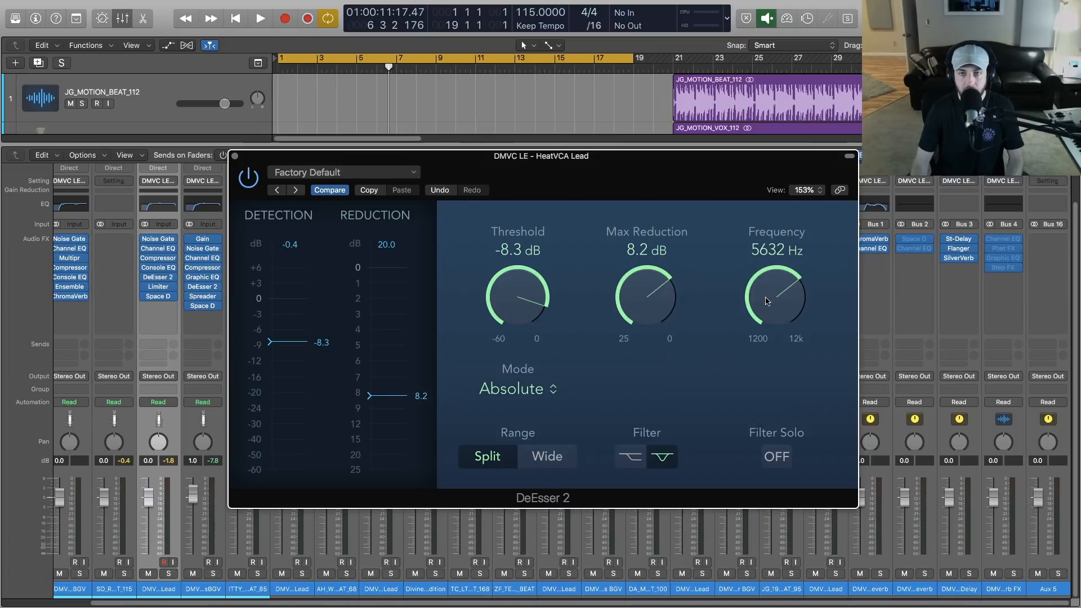
pyautogui.press('space')
pyautogui.moveTo(288, 349); pyautogui.dragTo(292, 419)
pyautogui.moveTo(776, 300); pyautogui.dragTo(776, 302)
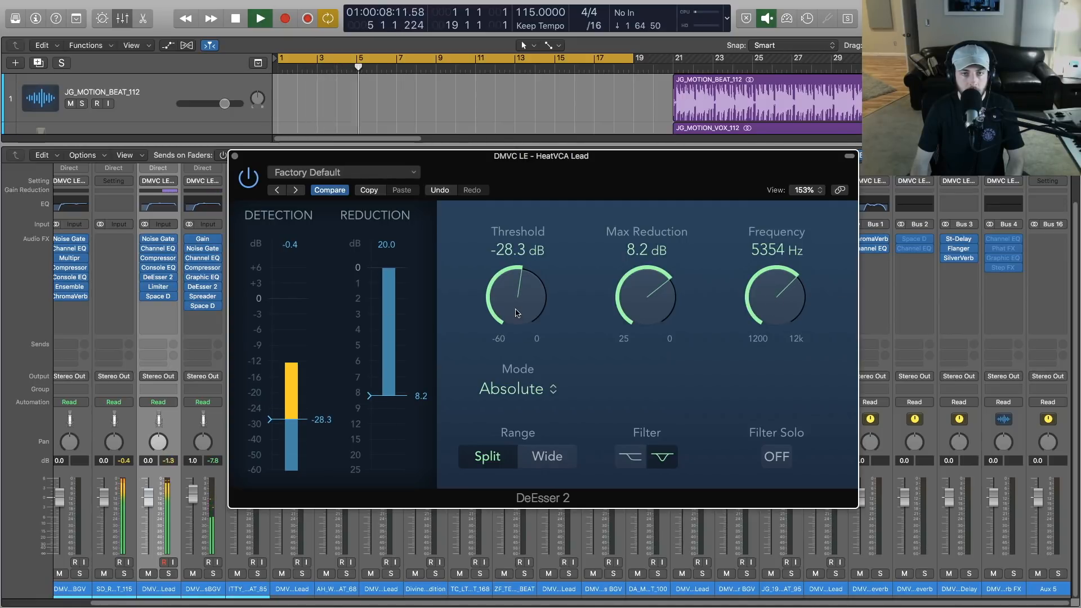
# Set DeEsser 2 to 12.5 dB max reduction, Wide range and a -17.7 dB threshold during playback, and stop the section.
pyautogui.moveTo(647, 284); pyautogui.dragTo(651, 311)
pyautogui.click(539, 457)
pyautogui.moveTo(299, 419)
pyautogui.mouseDown()
pyautogui.moveTo(300, 376)
pyautogui.moveTo(303, 387)
pyautogui.mouseUp()
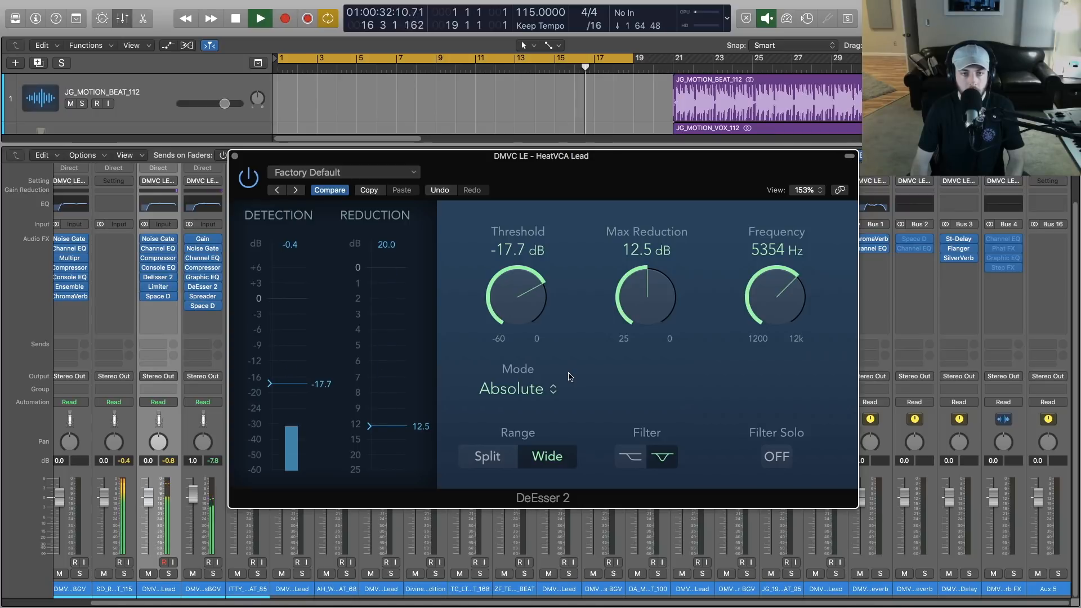
pyautogui.press('space')
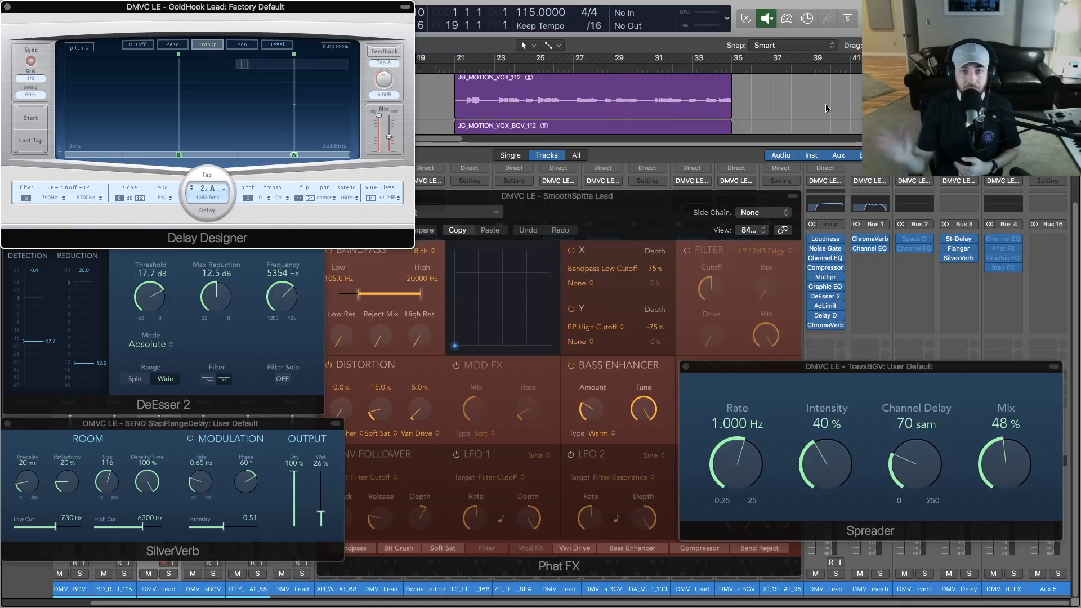
# Bring the Phat FX window and the Spreader window to the front in turn to review their settings.
pyautogui.click(631, 201)
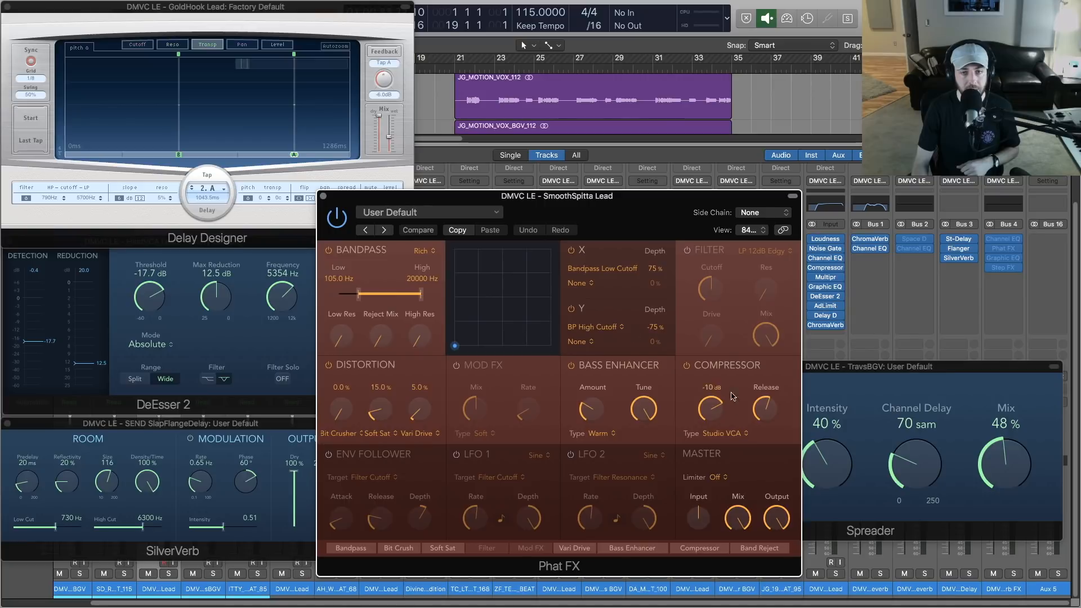
pyautogui.moveTo(708, 417)
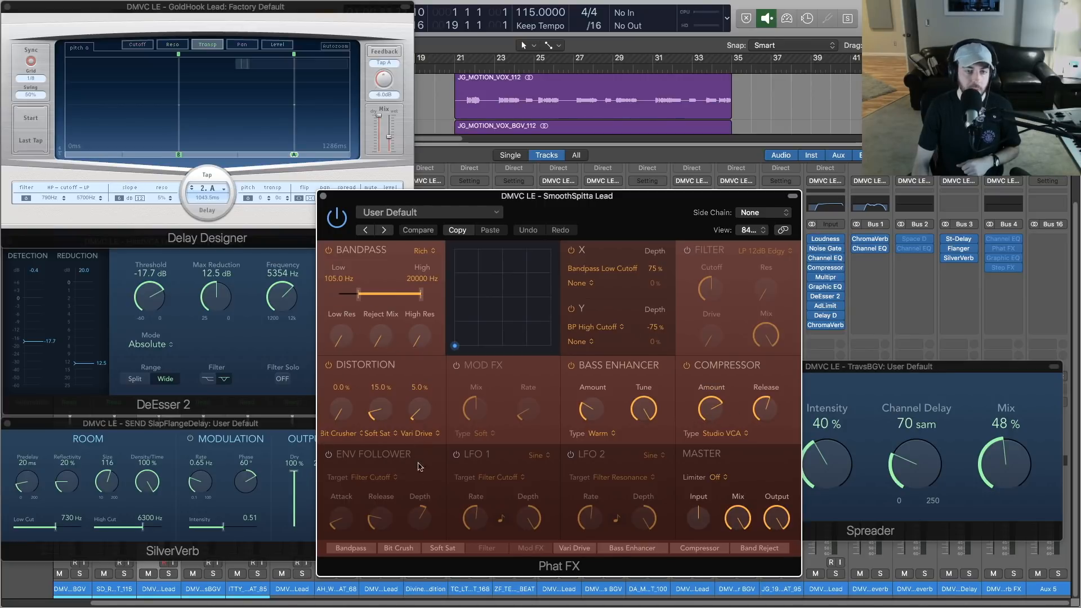
pyautogui.click(970, 369)
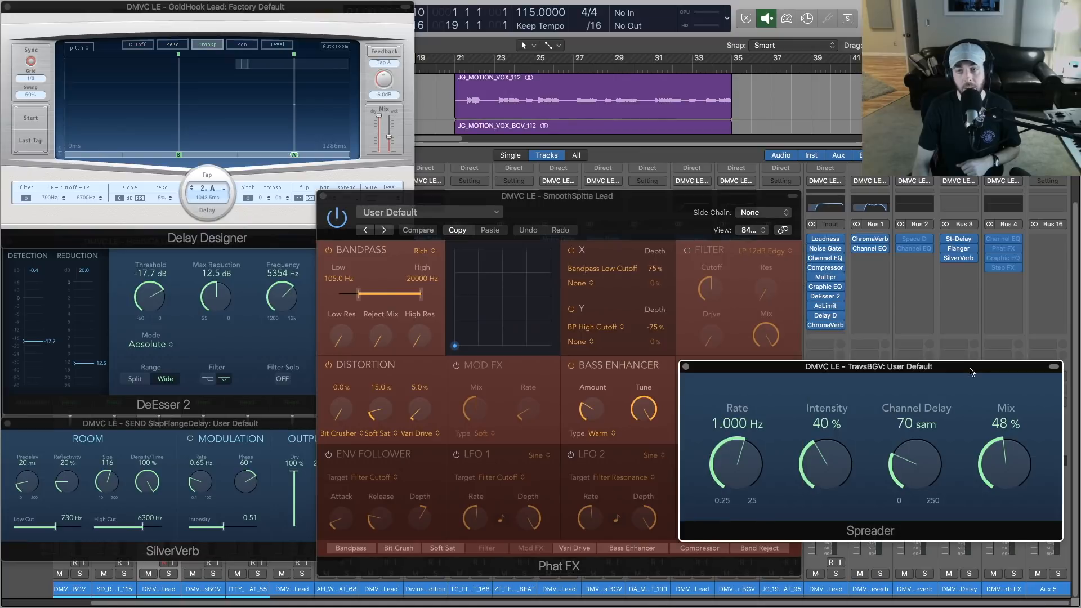